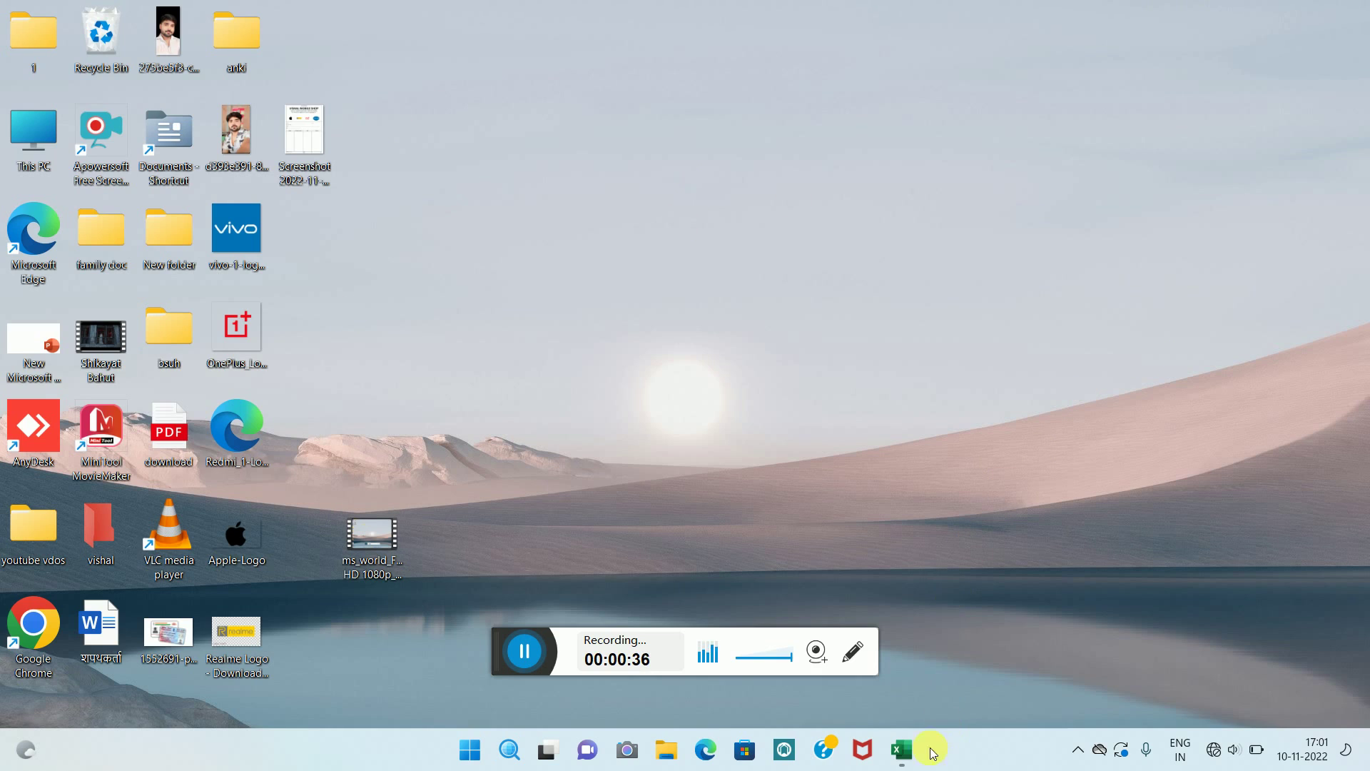
Step: Restore Book1 and look over the rupee sales table, filled through 2018 with 2019–2028 blank
click(904, 747)
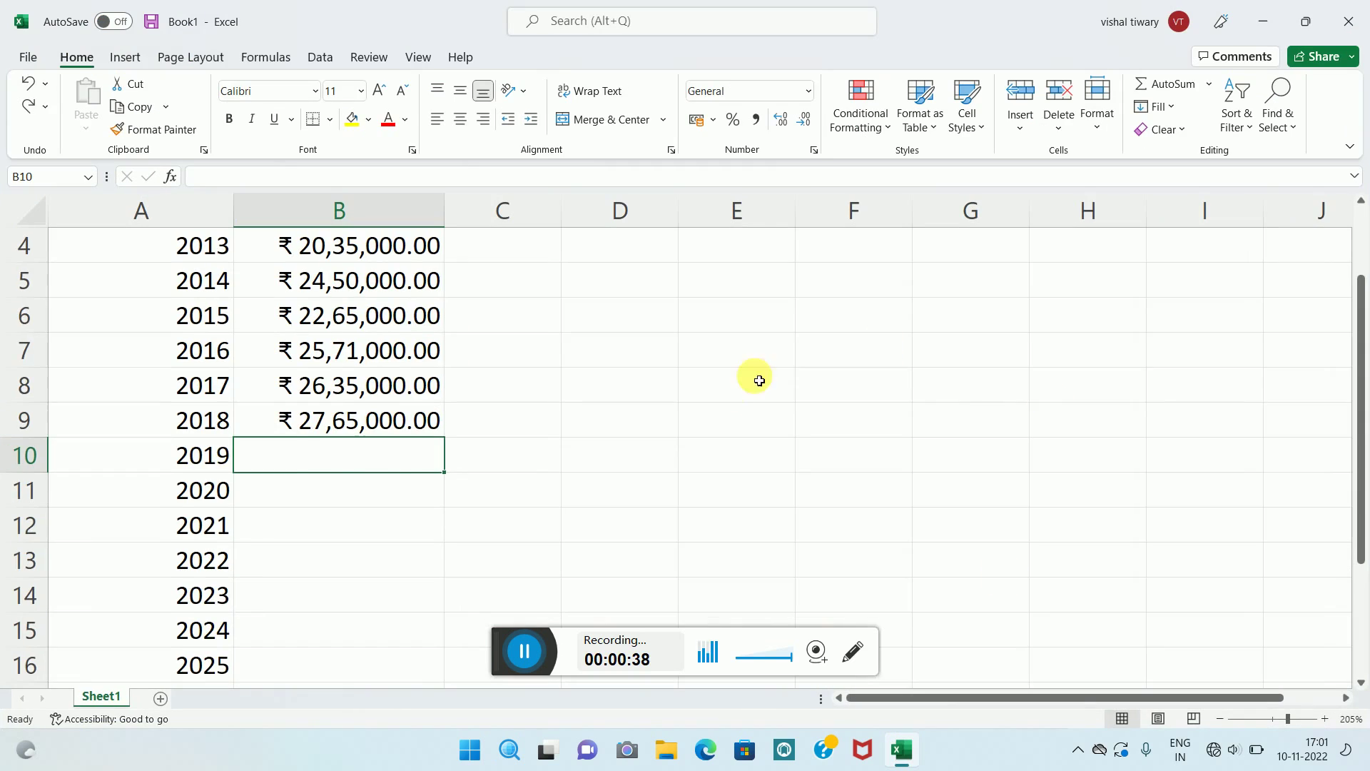
scroll(725, 404, up, 1)
scroll(726, 407, down, 2)
scroll(725, 410, up, 2)
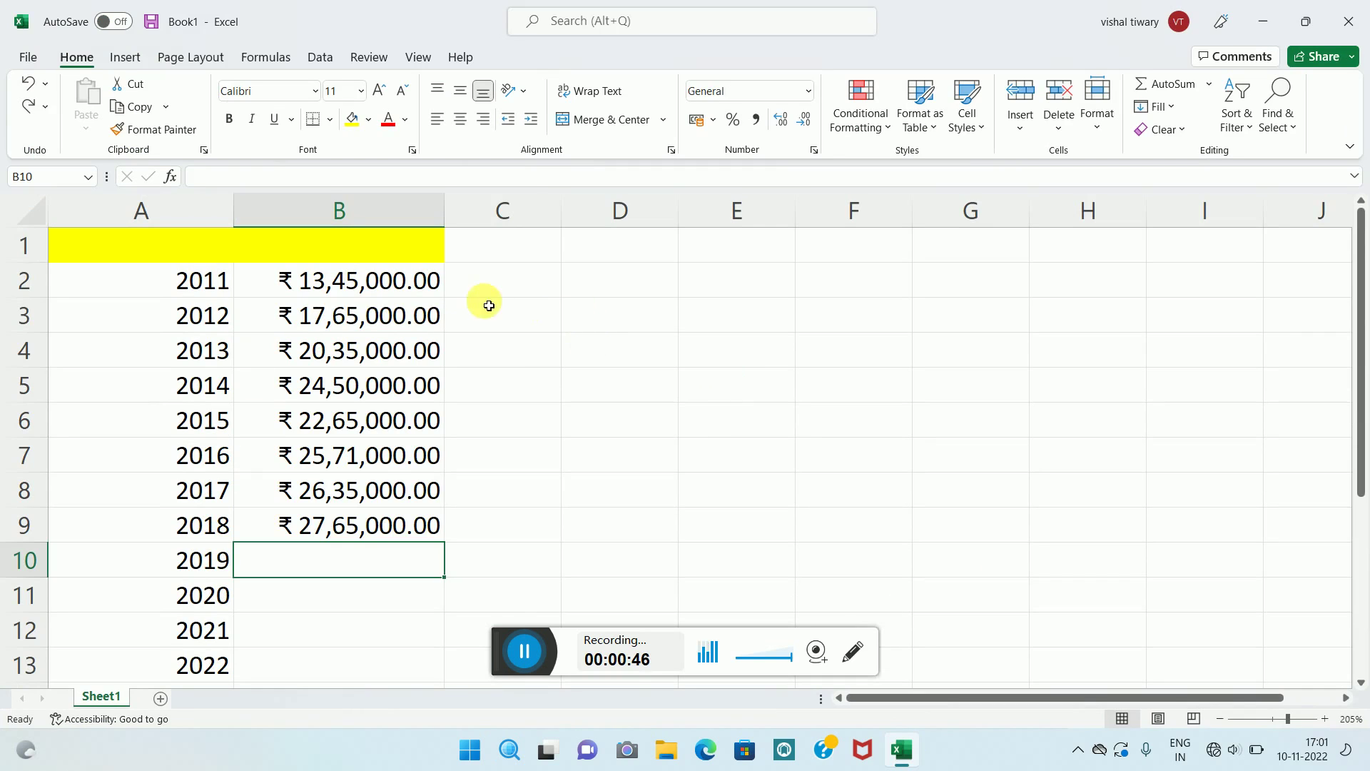
scroll(271, 296, down, 4)
scroll(269, 343, down, 3)
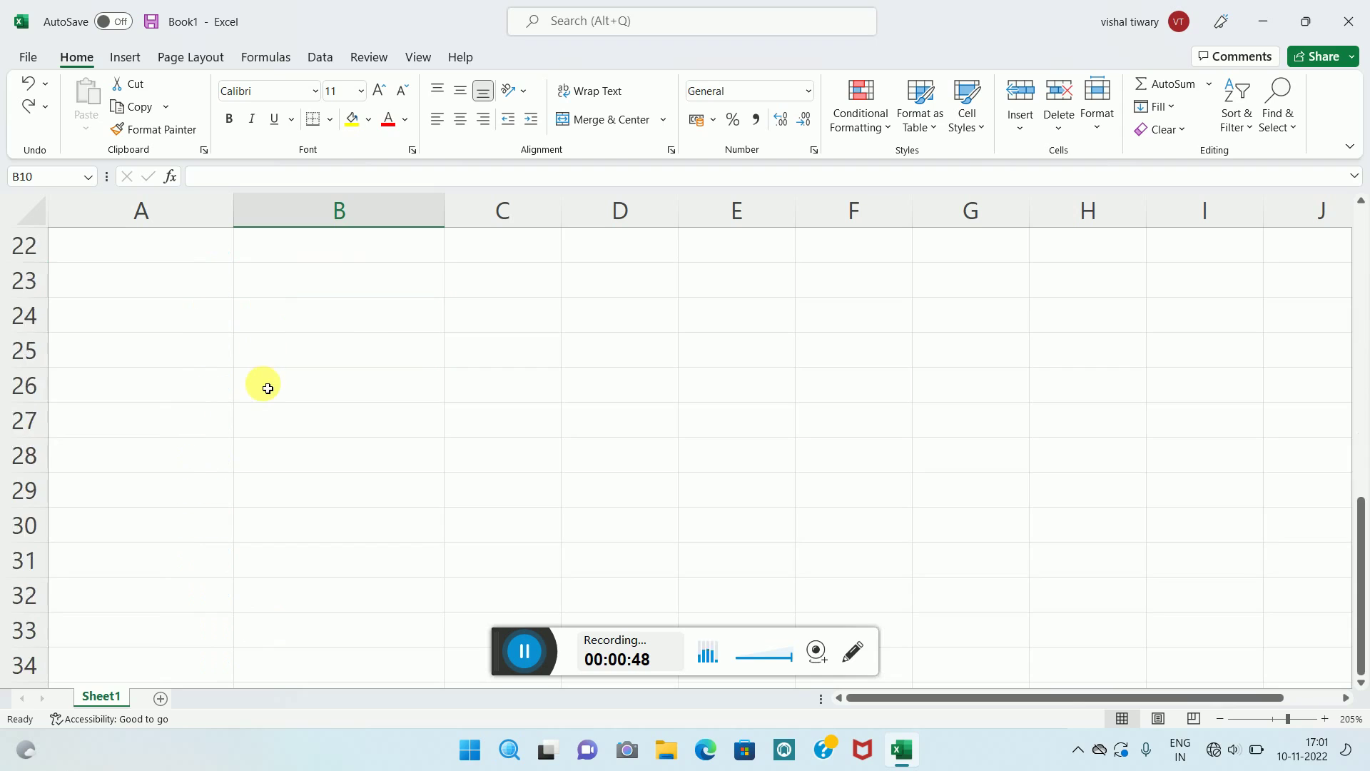
scroll(270, 386, up, 6)
scroll(200, 321, up, 1)
scroll(143, 342, down, 2)
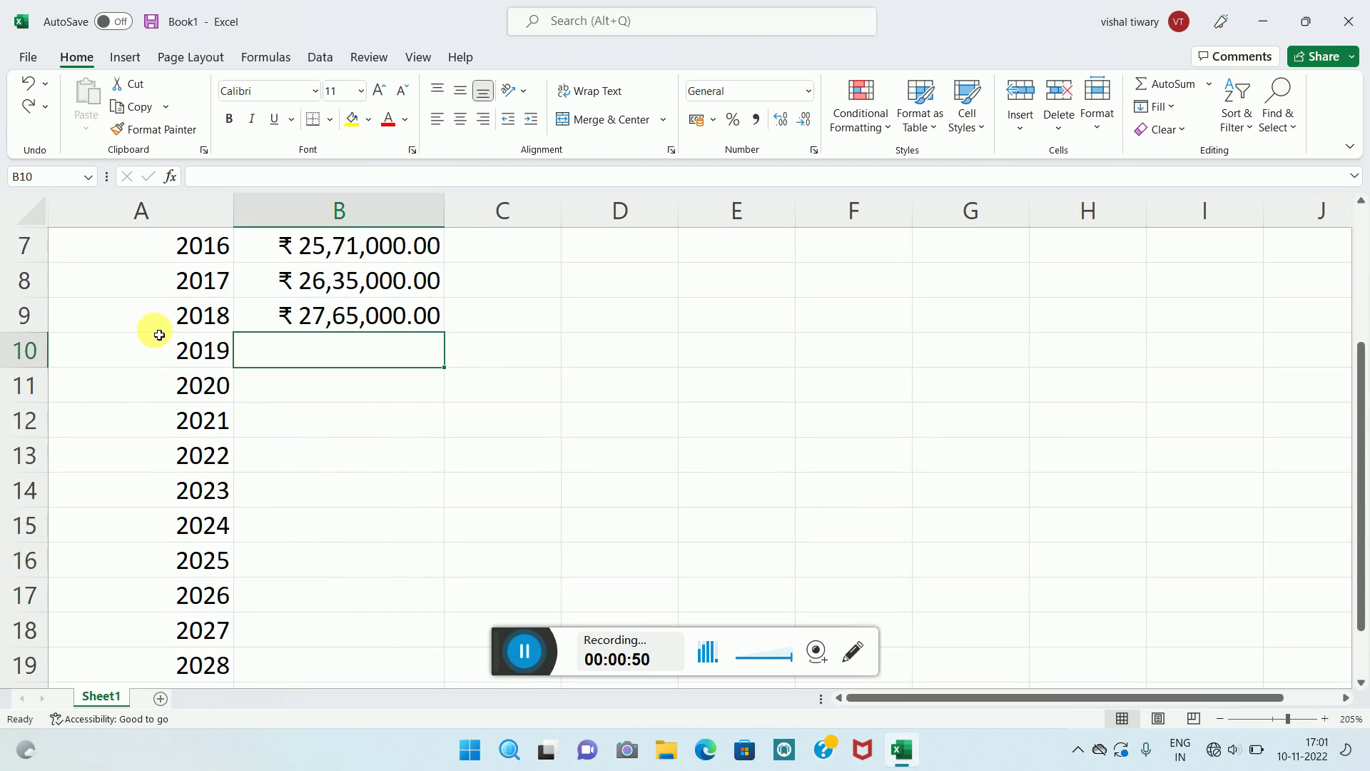
scroll(171, 339, up, 1)
scroll(364, 343, up, 1)
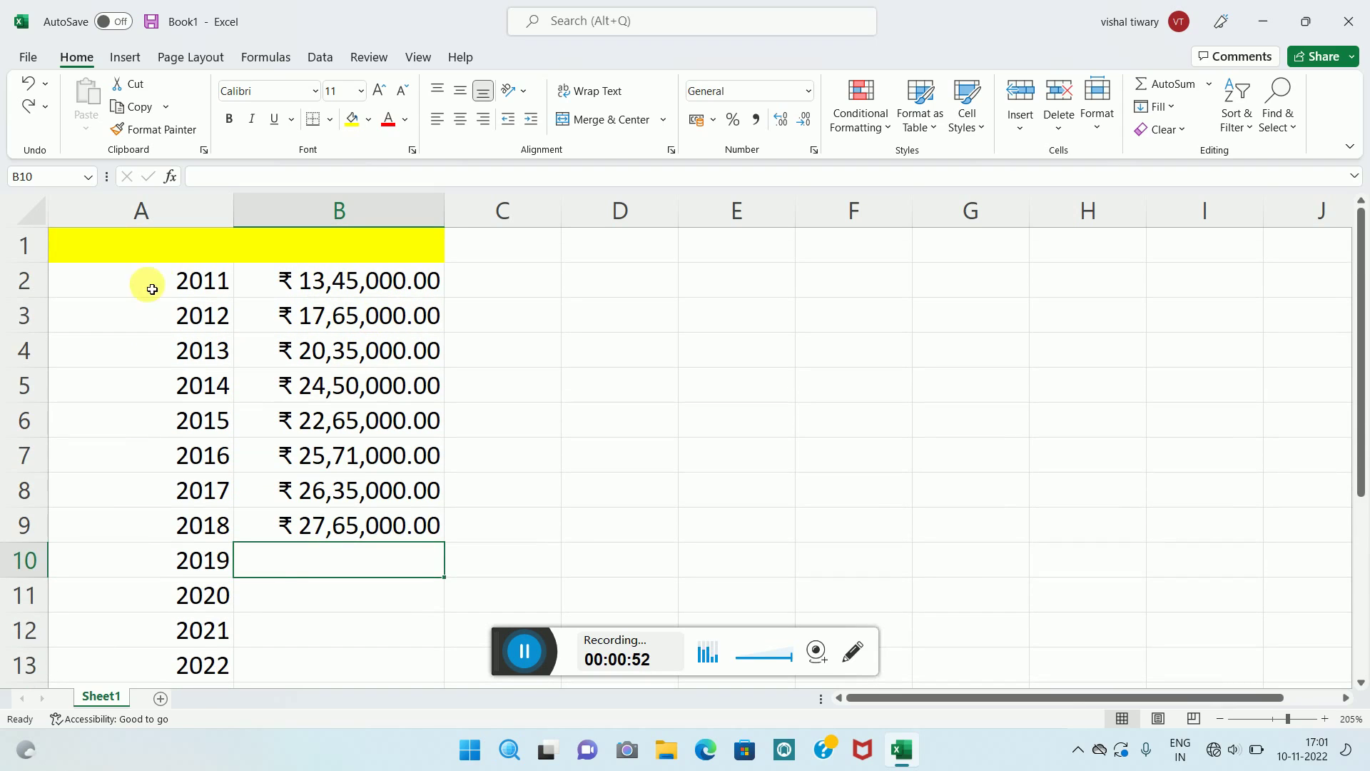
scroll(178, 464, down, 1)
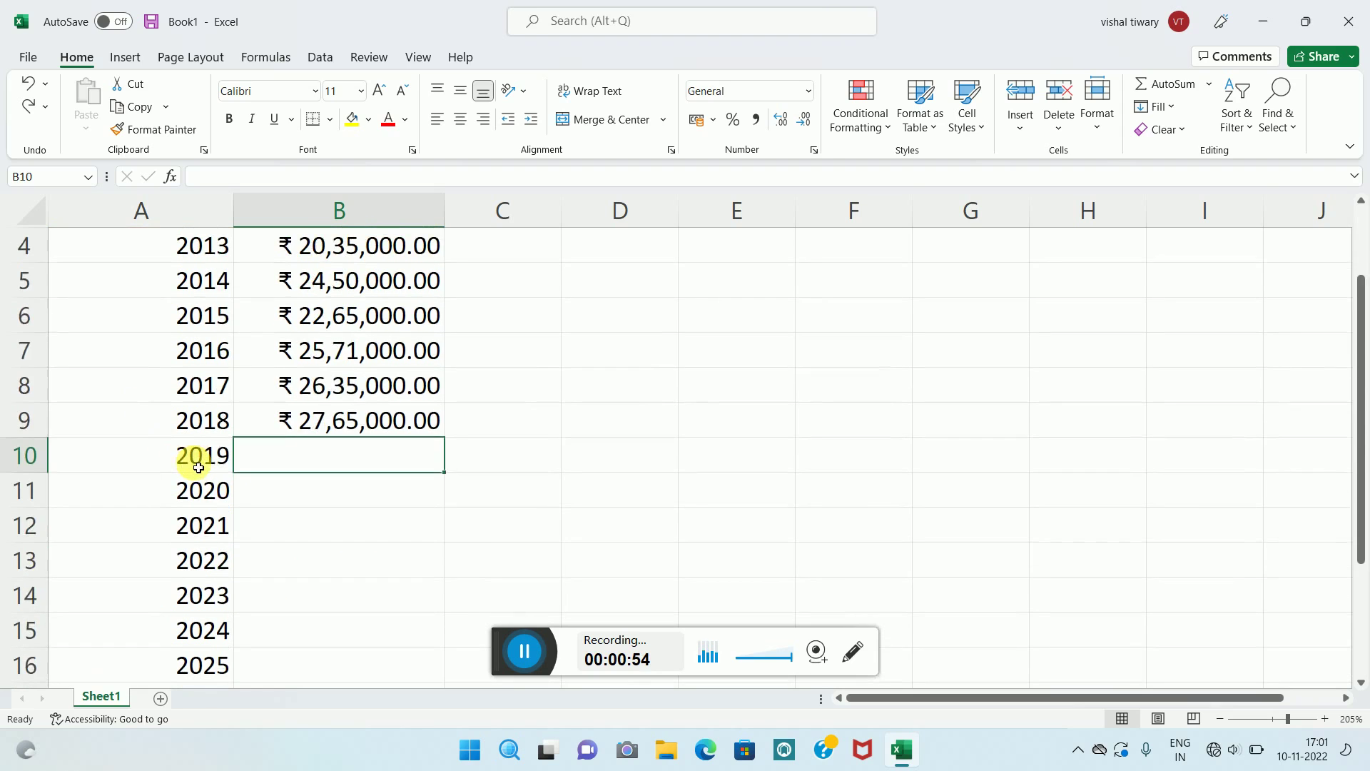
scroll(214, 536, down, 2)
scroll(217, 546, up, 3)
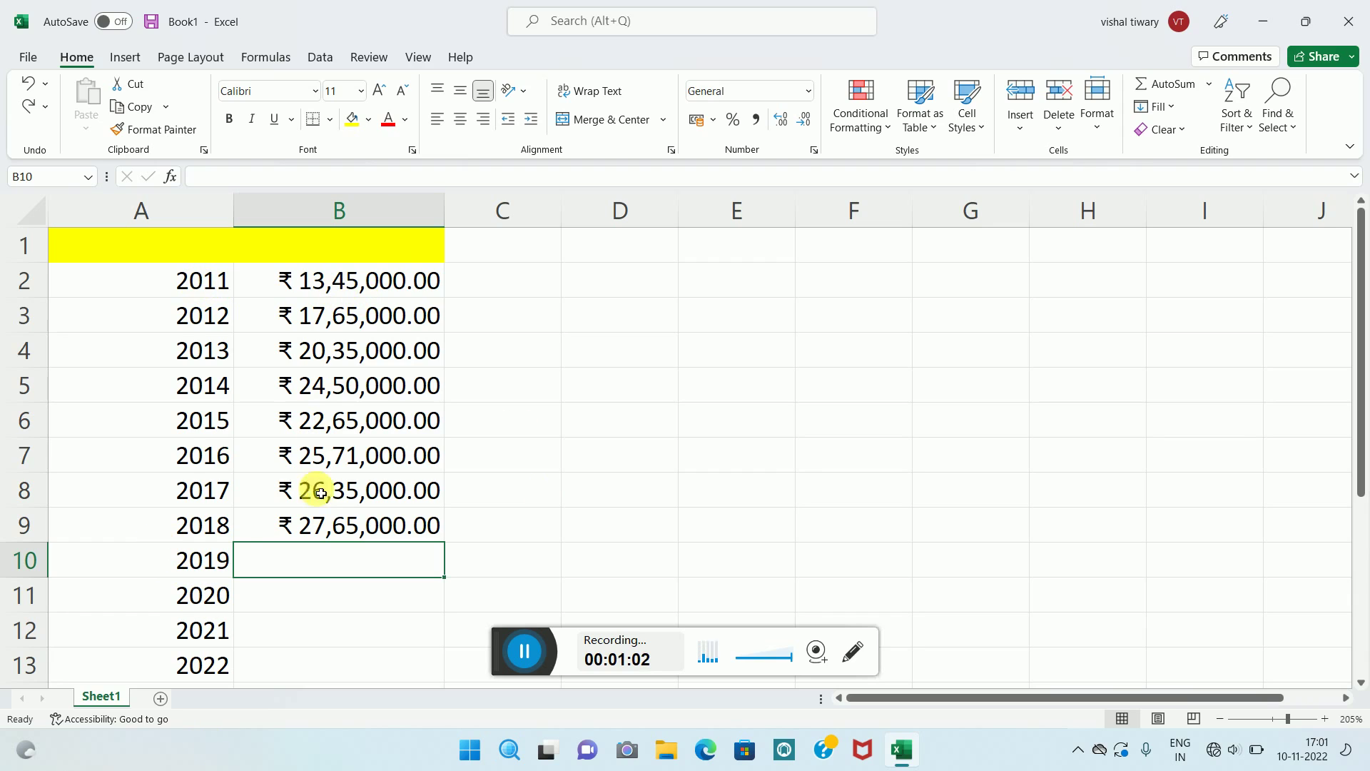
scroll(404, 491, down, 2)
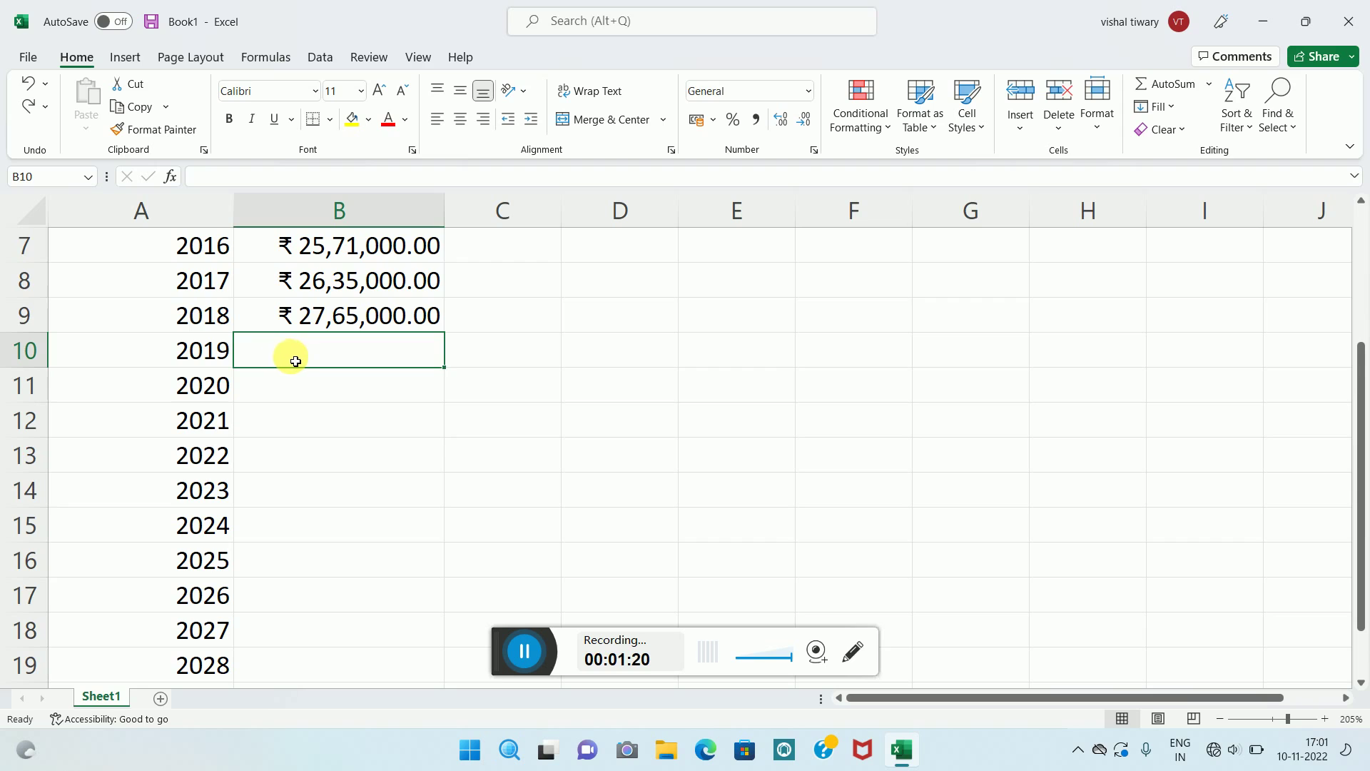
scroll(303, 372, down, 1)
scroll(303, 373, up, 1)
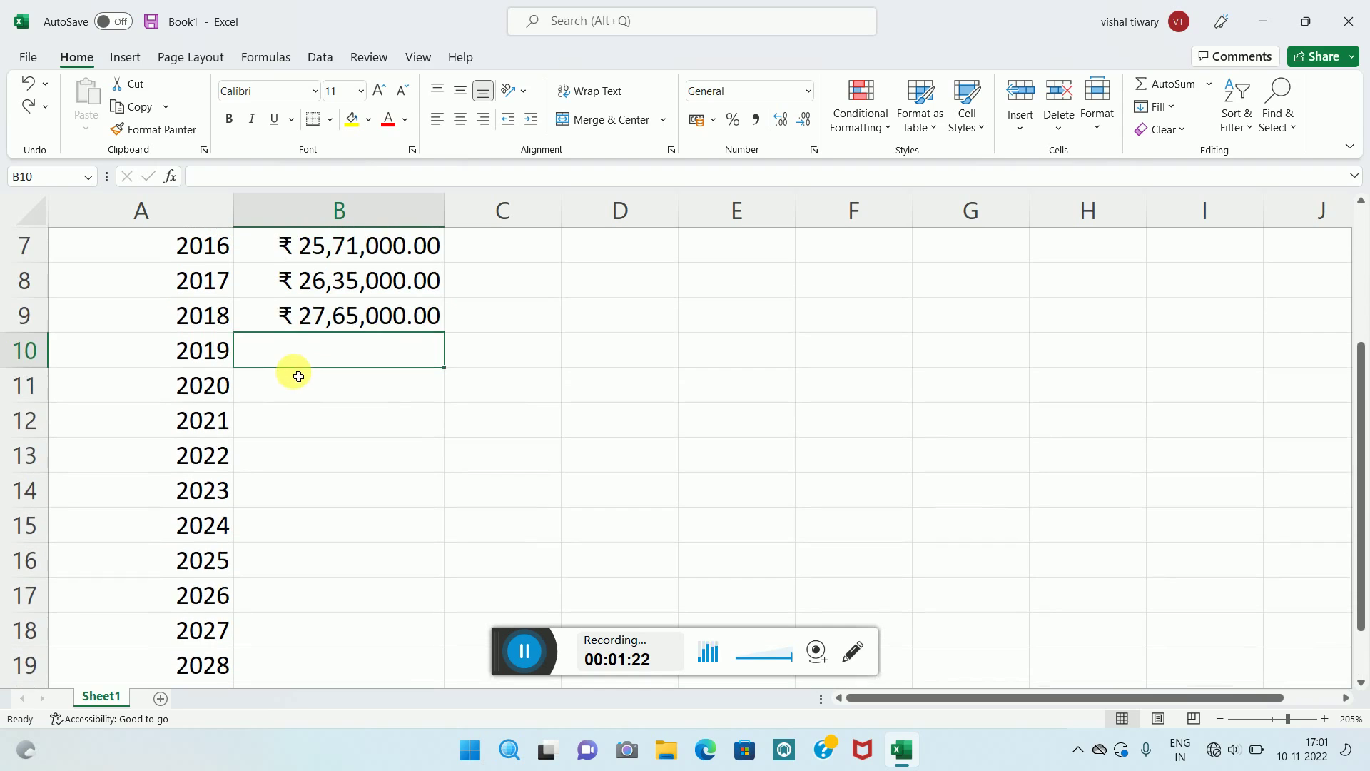
scroll(285, 419, down, 1)
scroll(366, 364, up, 1)
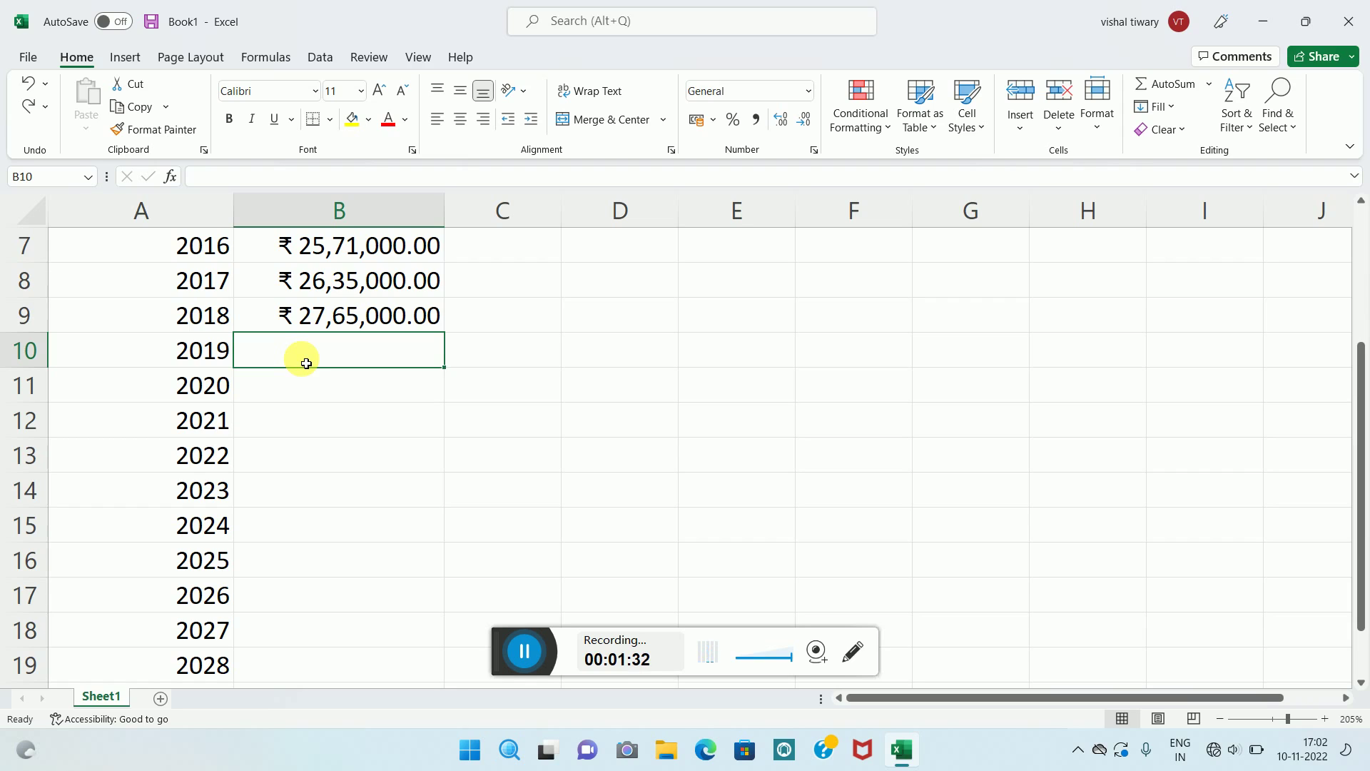
Step: Start a FORECAST.ETS formula in B10 with the 2019 year in A10 as target date
text(=FO)
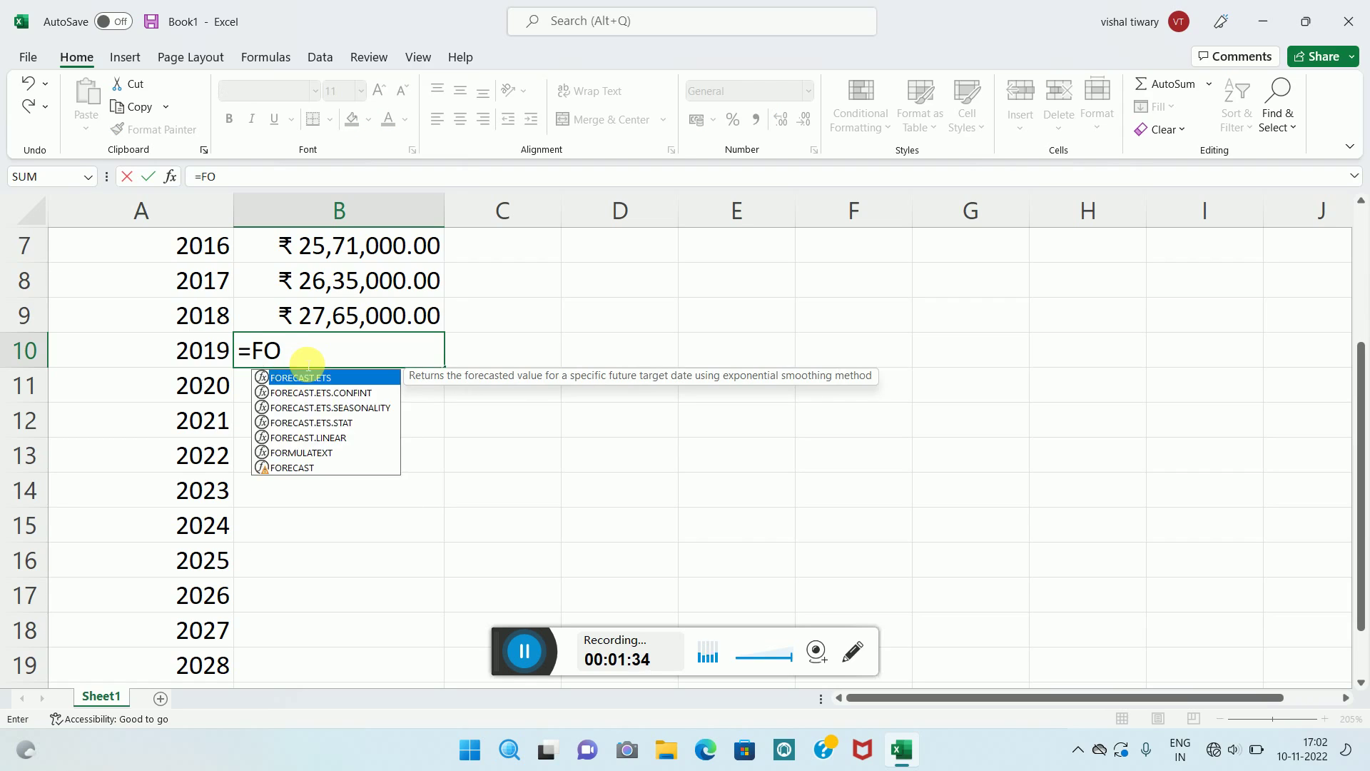
text(R)
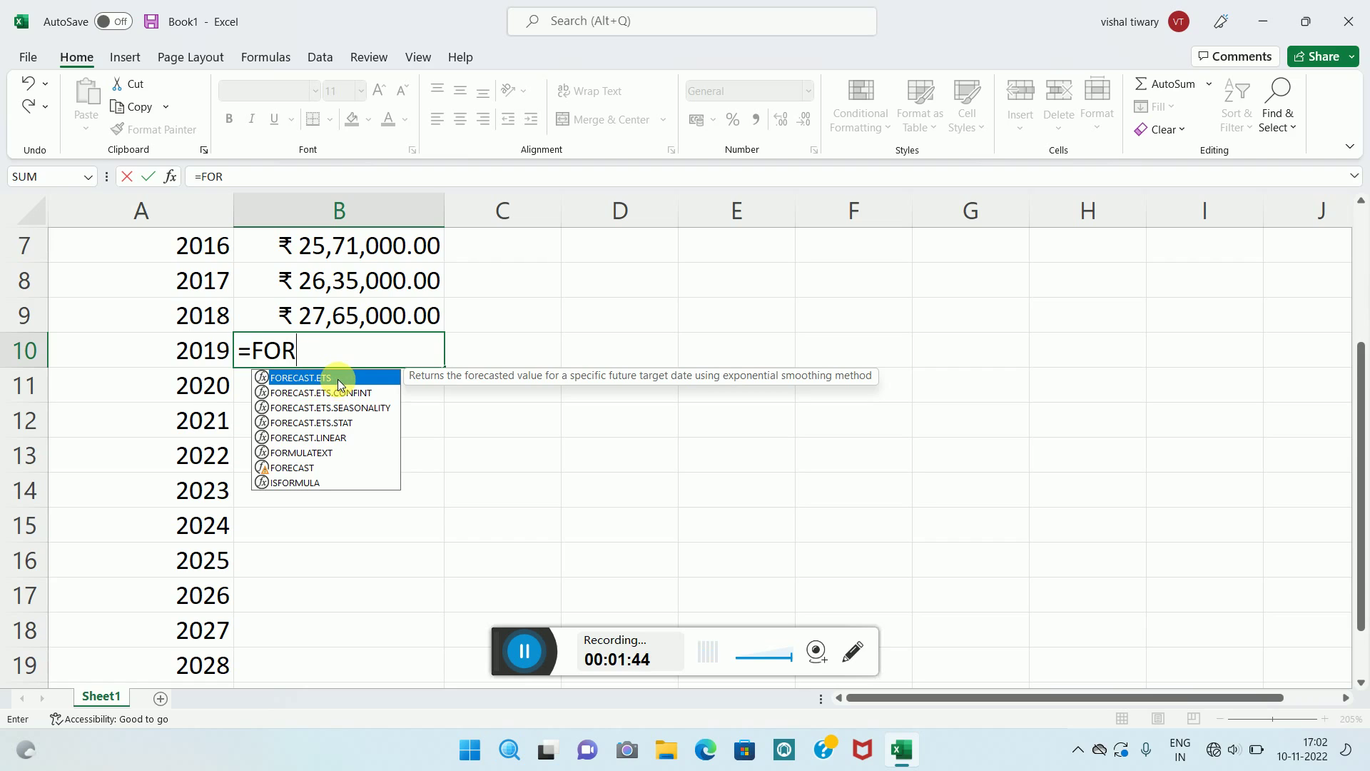
key(Tab)
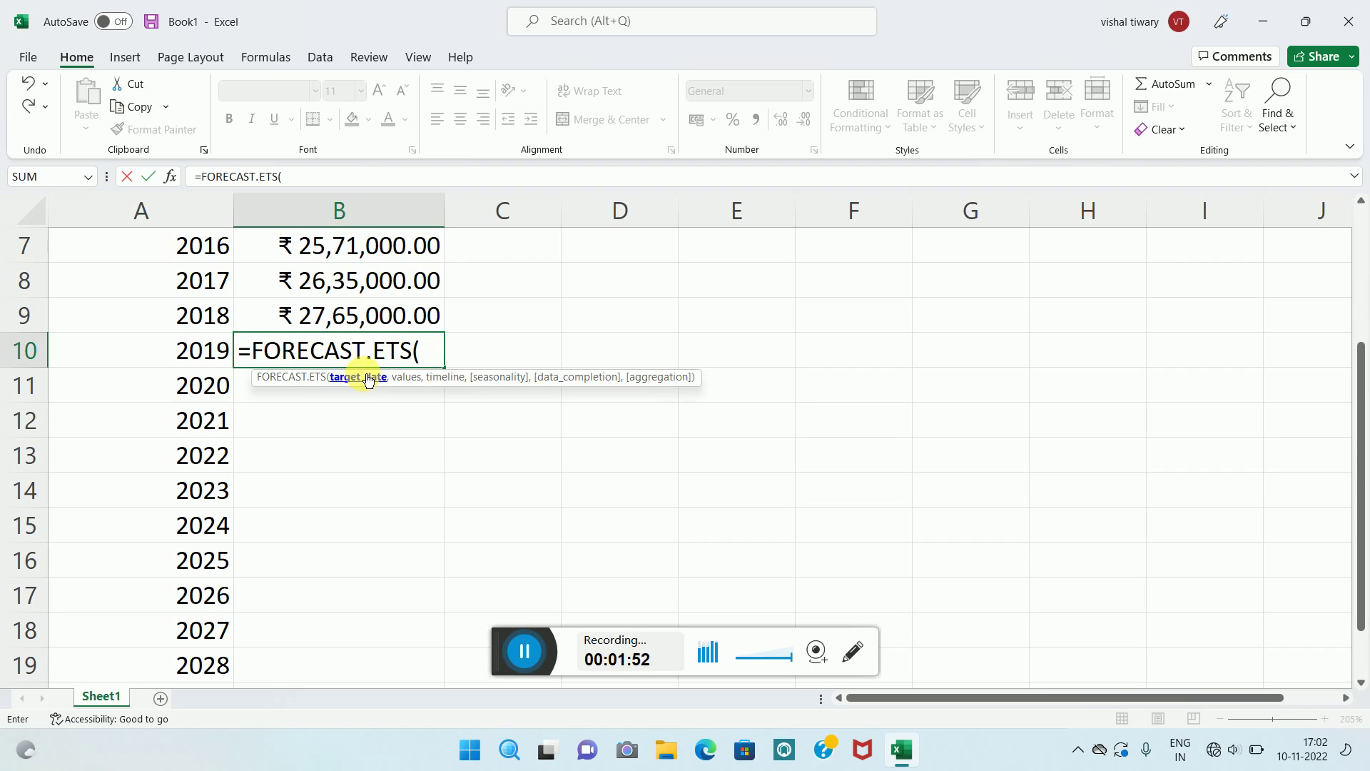
click(165, 351)
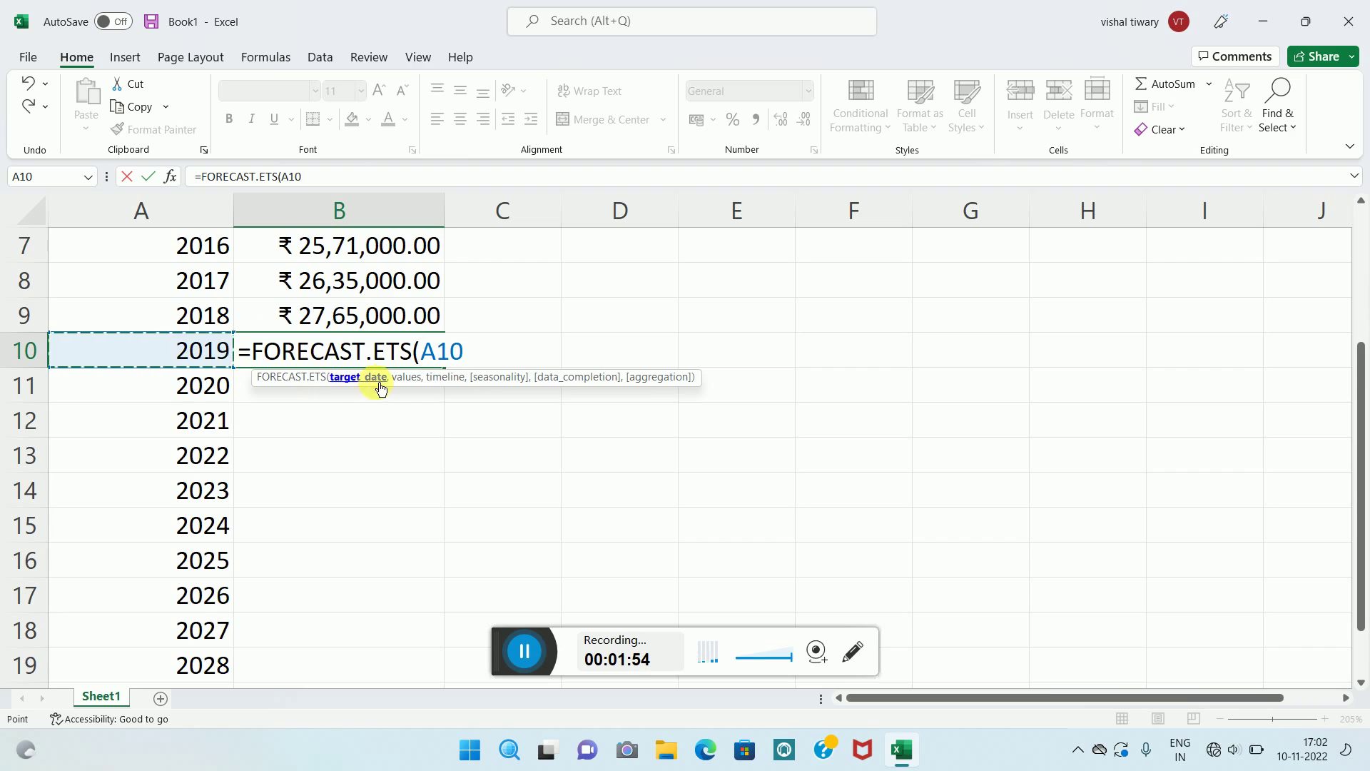
text(,)
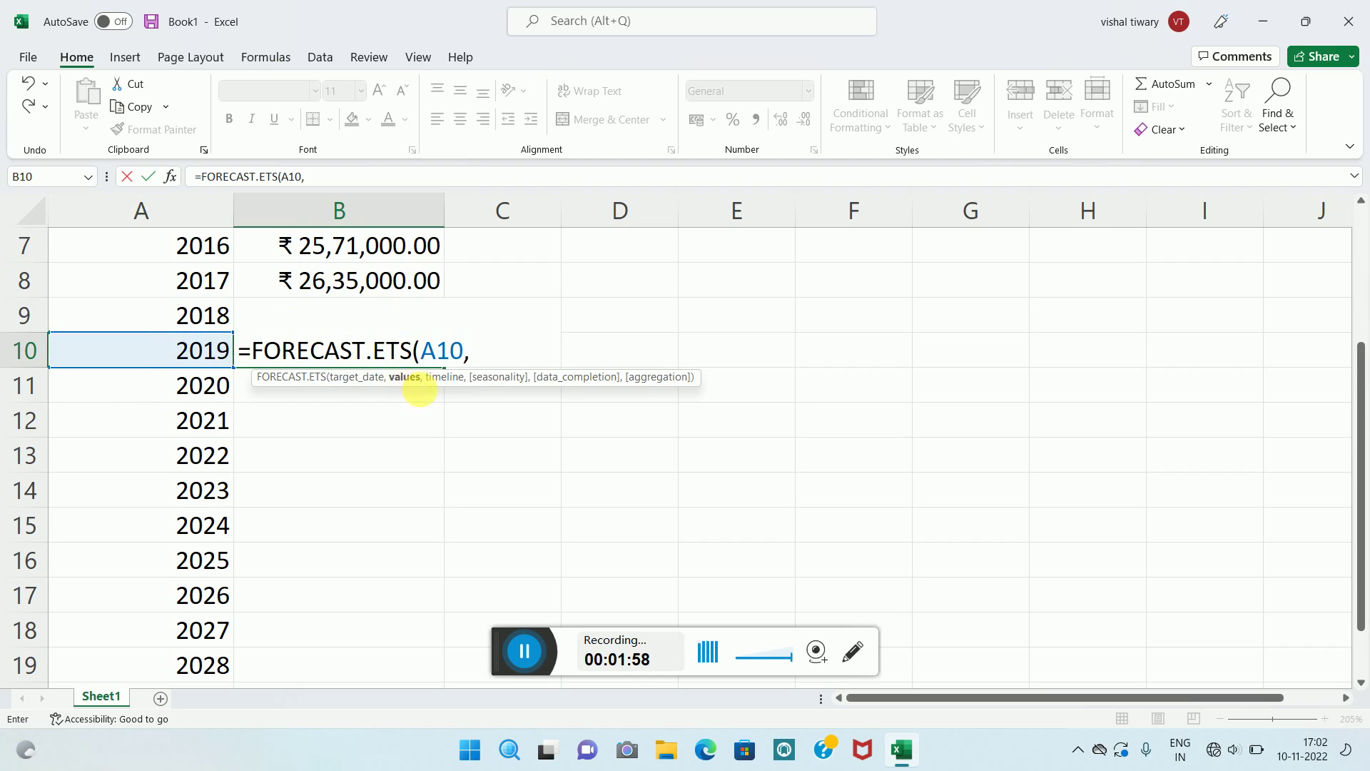
Step: Use sales B2:B9 and years A2:A9, then finish the formula to get 2973622.428
scroll(421, 414, up, 2)
scroll(425, 420, up, 1)
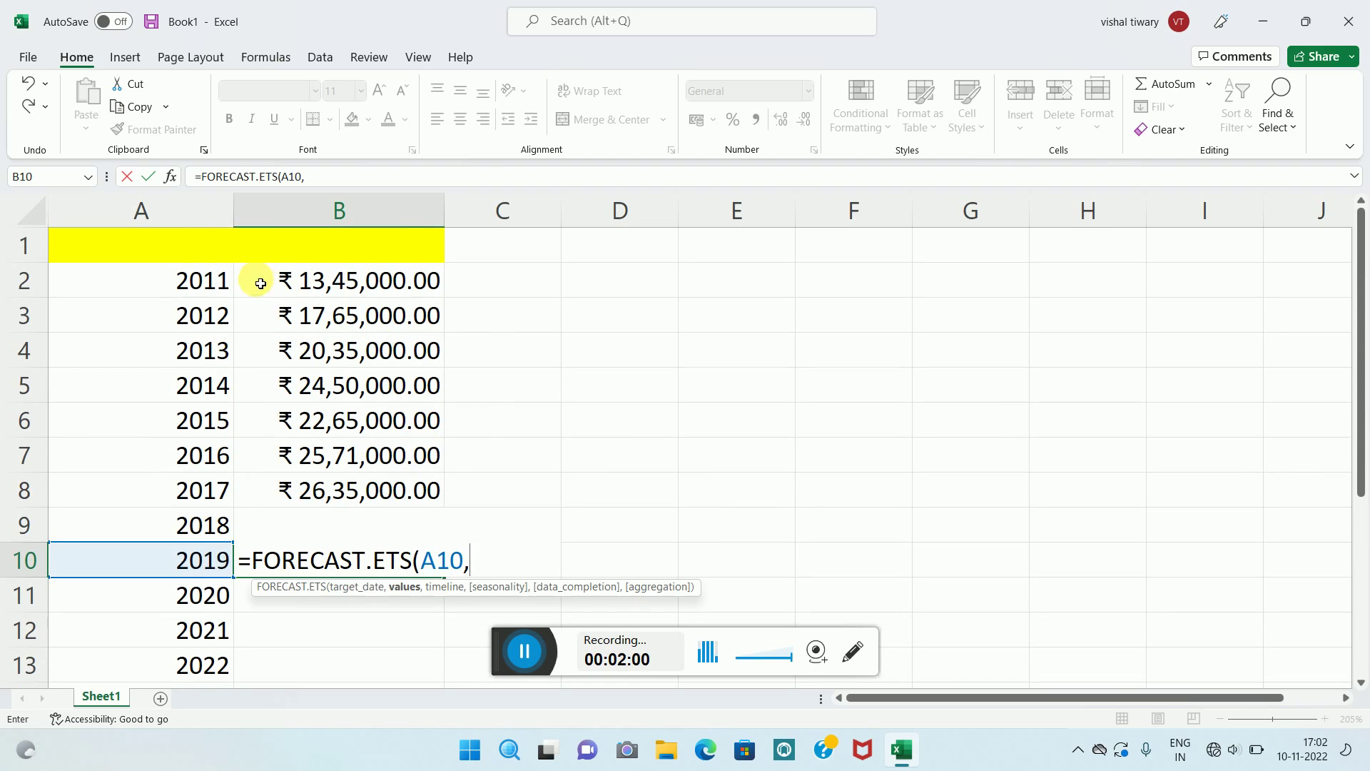
mouse_move(264, 279)
mouse_down()
mouse_move(319, 398)
mouse_move(335, 534)
mouse_up()
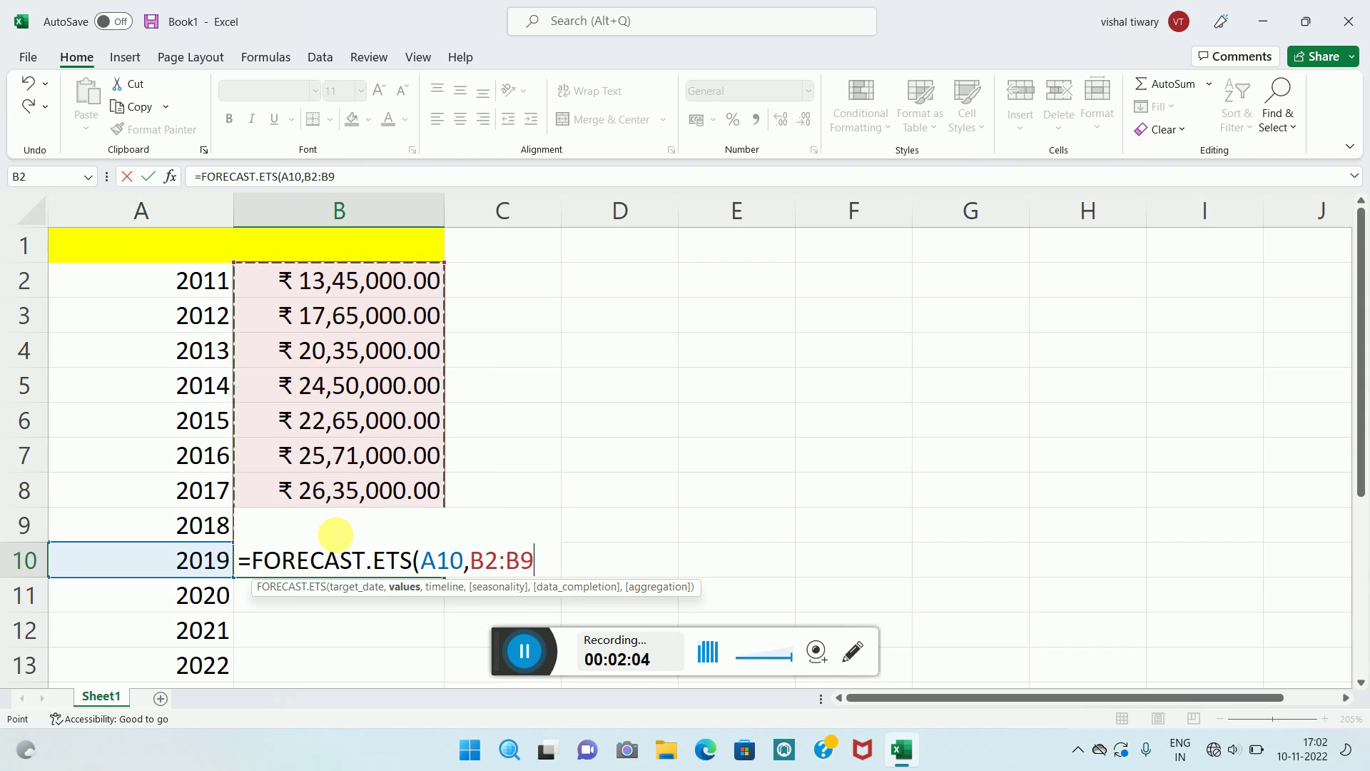
text(,)
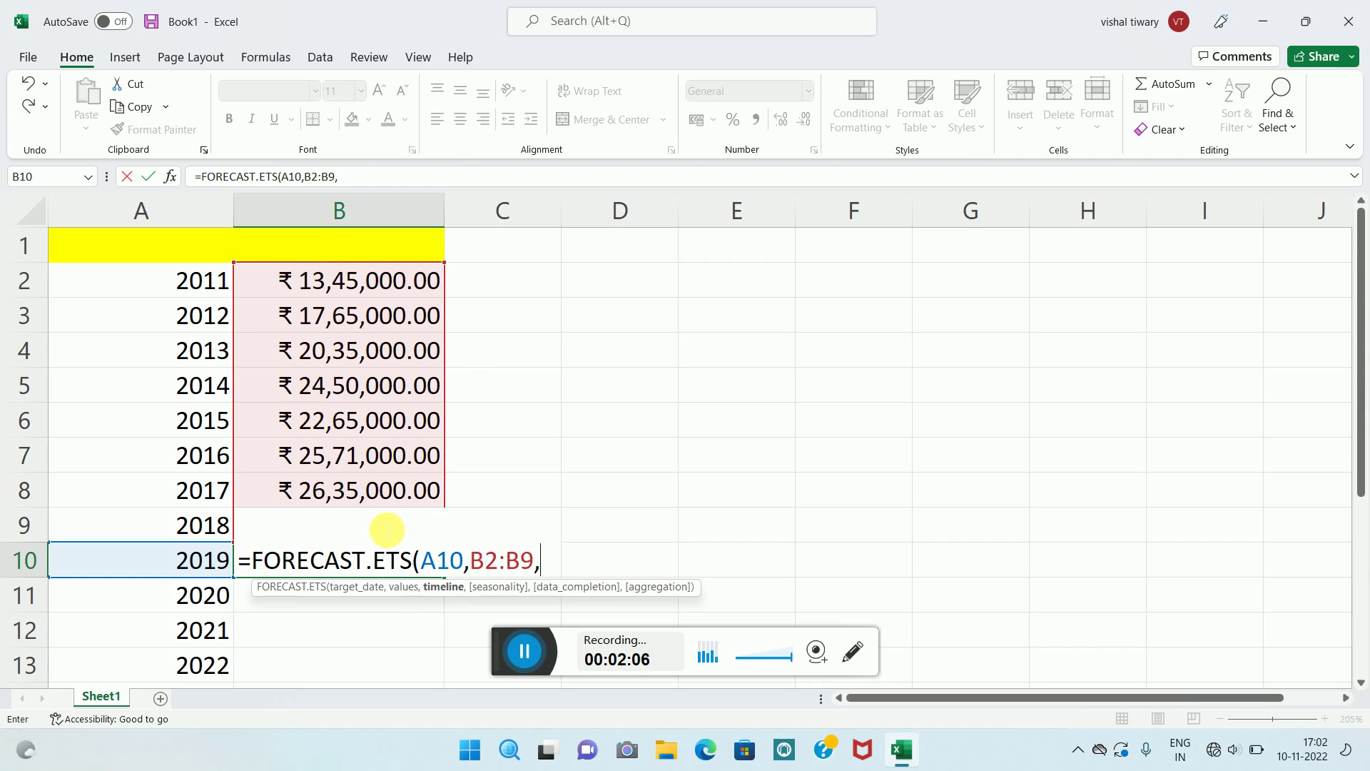
scroll(498, 493, down, 1)
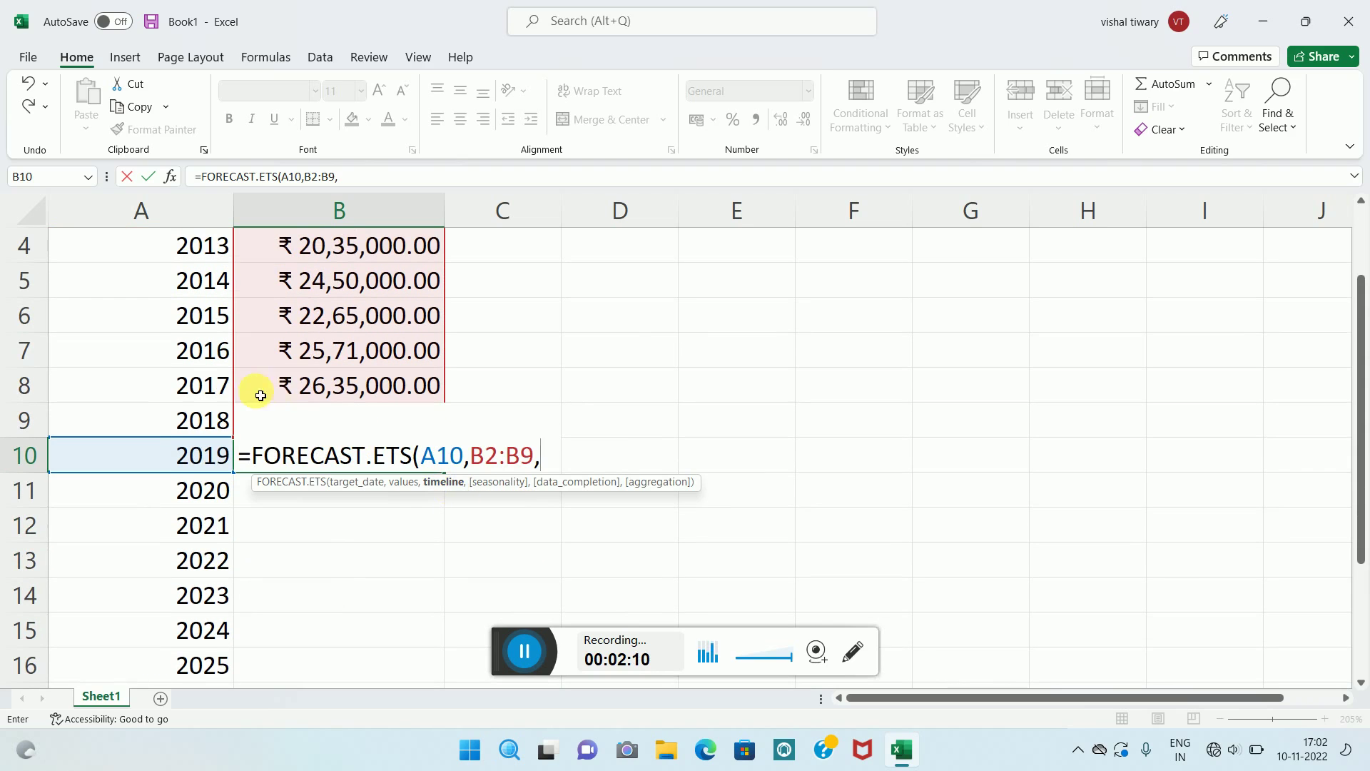
scroll(260, 389, up, 1)
drag(100, 277, 125, 521)
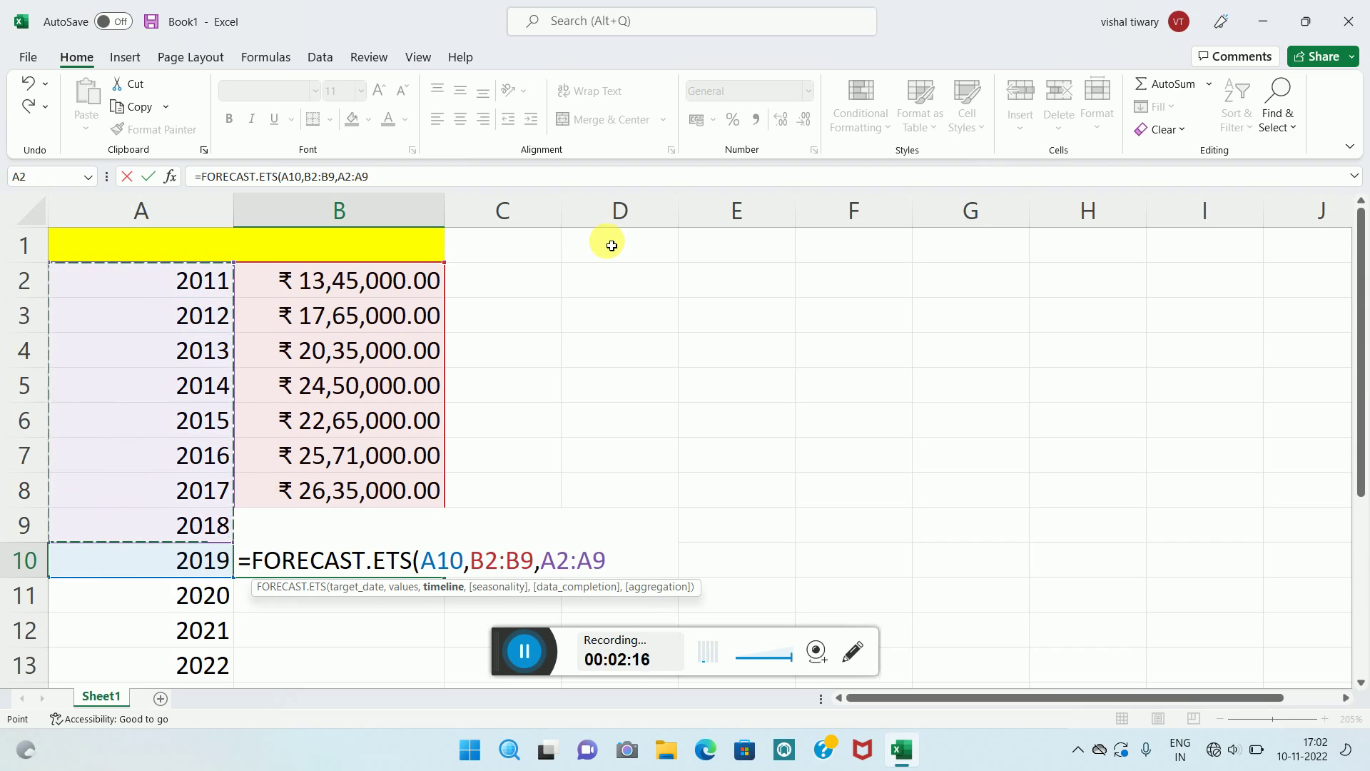
text())
key(Return)
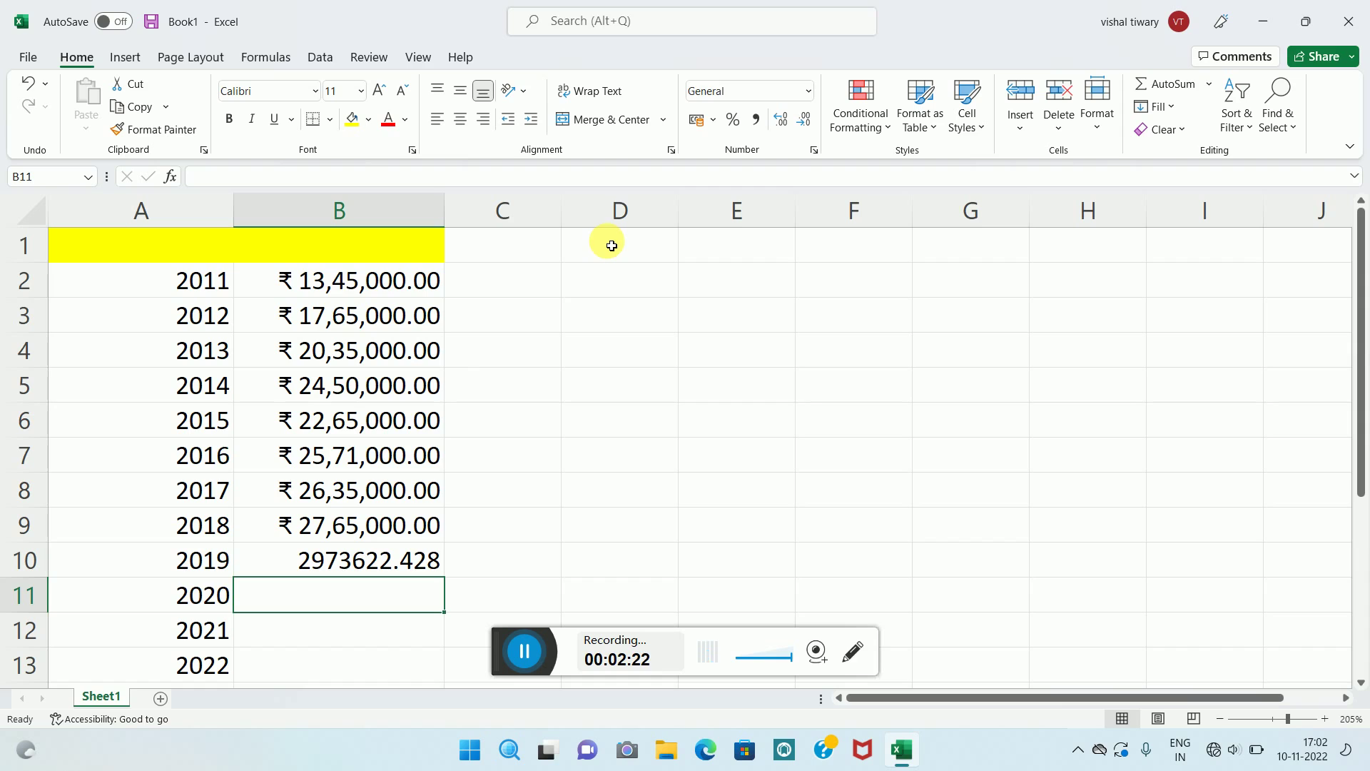
Step: Format the 2019 forecast in B10 as Currency, showing ₹29,73,622.43
scroll(390, 488, down, 1)
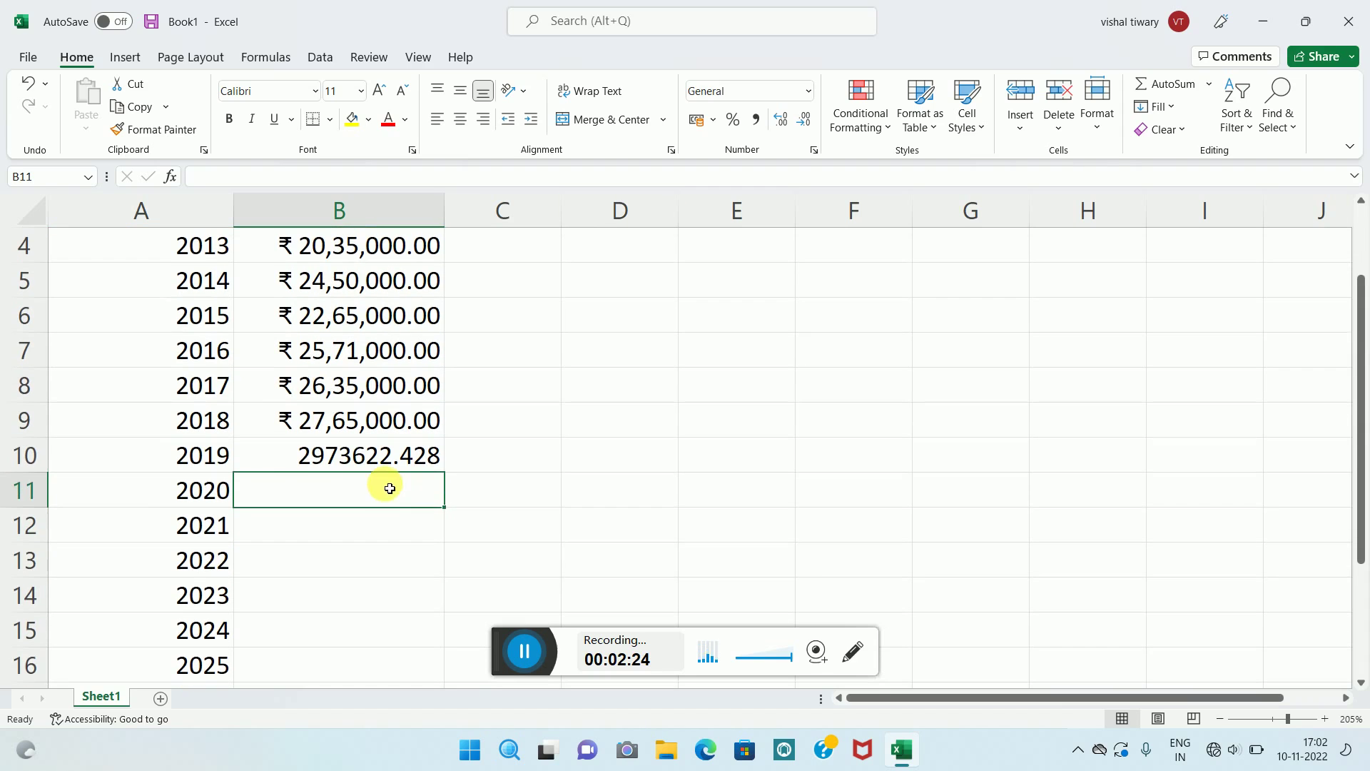
click(269, 463)
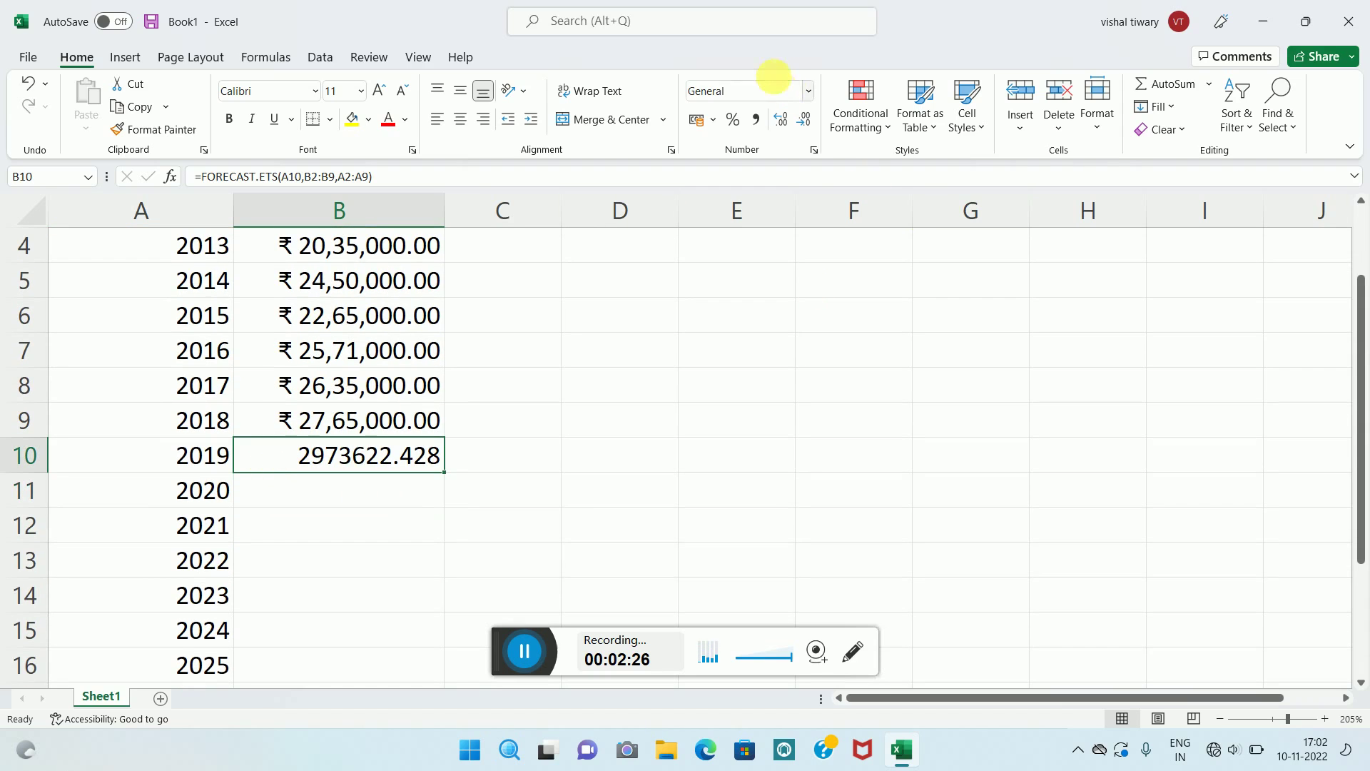
click(809, 90)
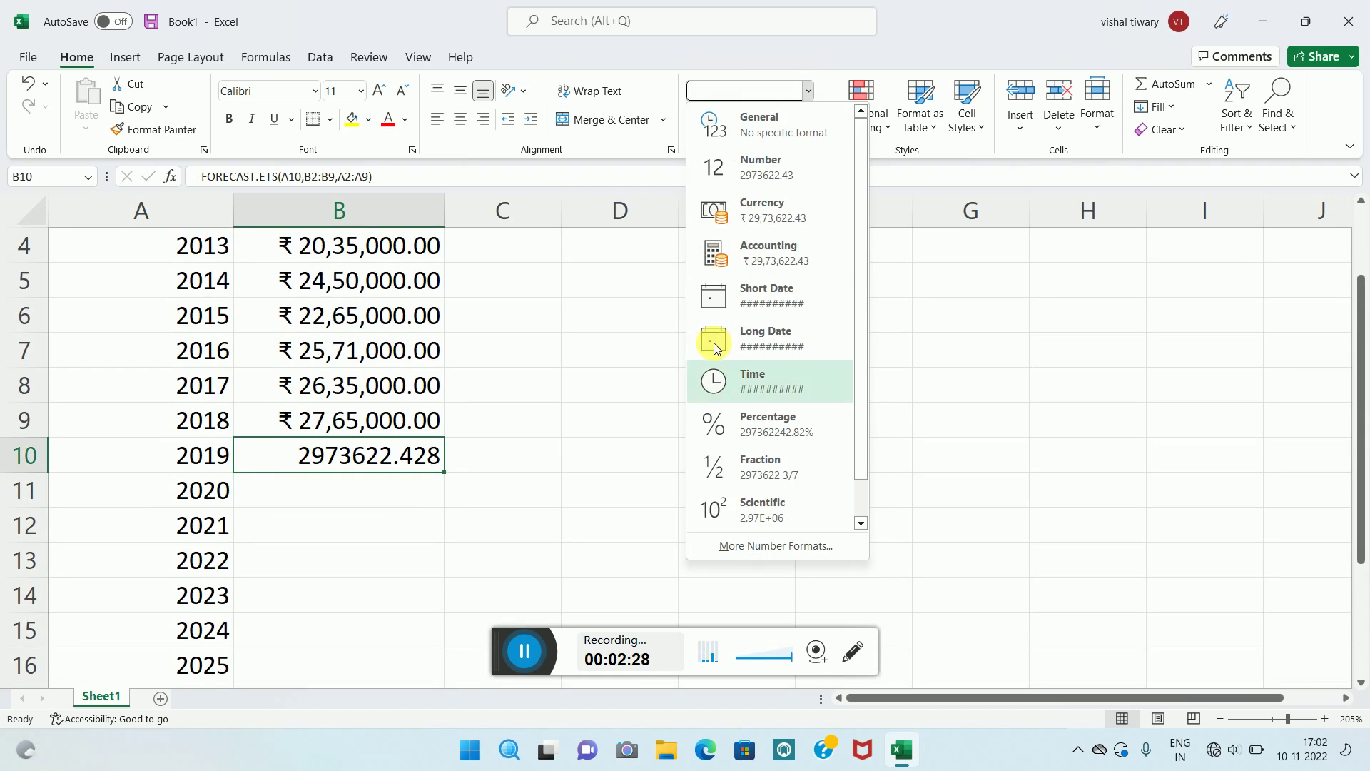
click(720, 218)
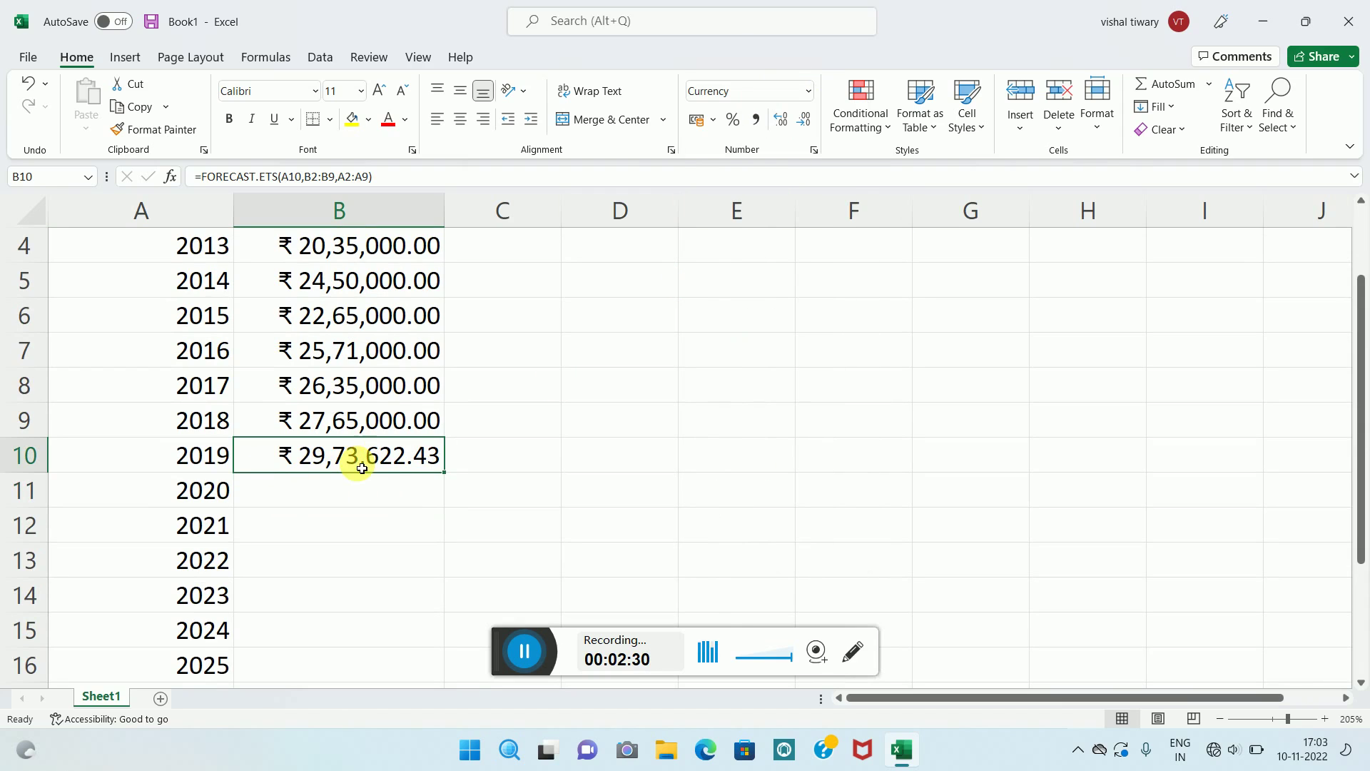
Step: Fill the forecast formula from B10 down to B21 to cover 2020–2030
scroll(467, 388, down, 1)
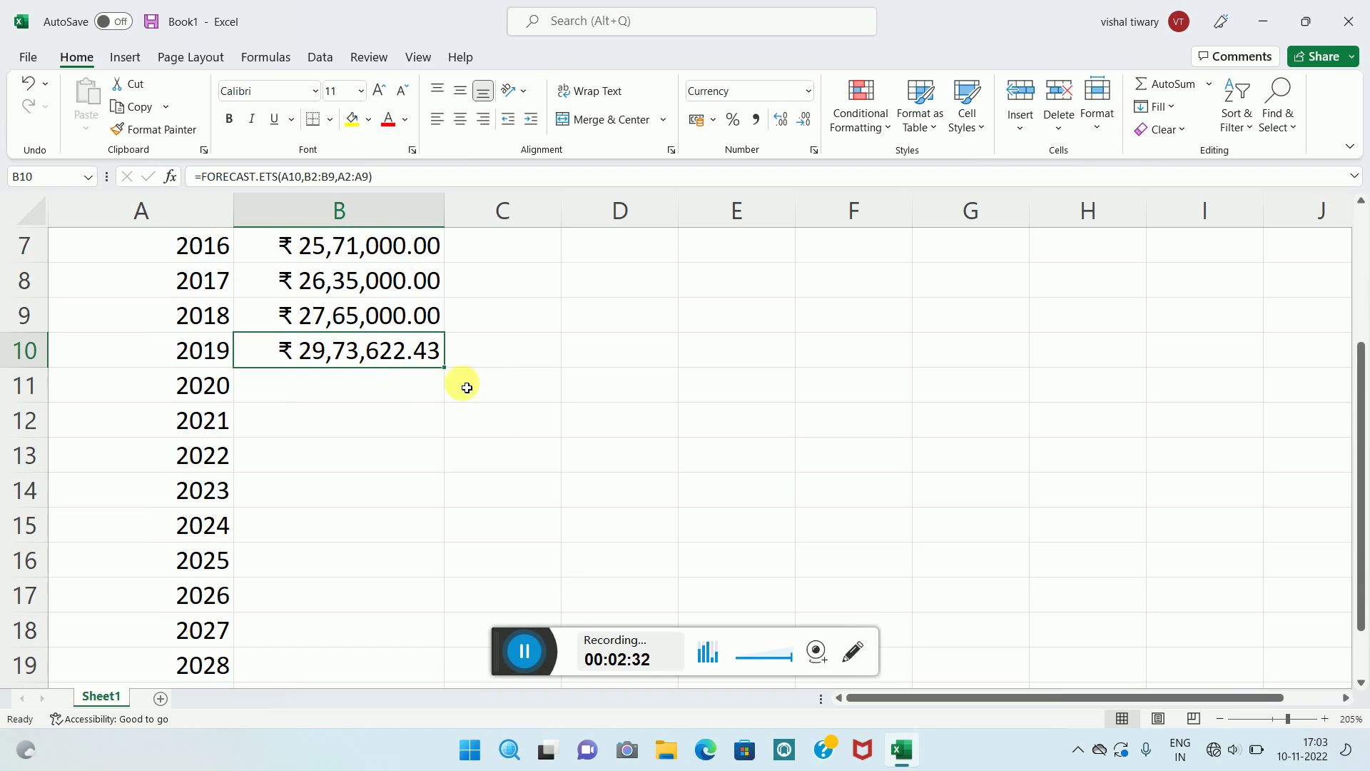
drag(448, 372, 444, 652)
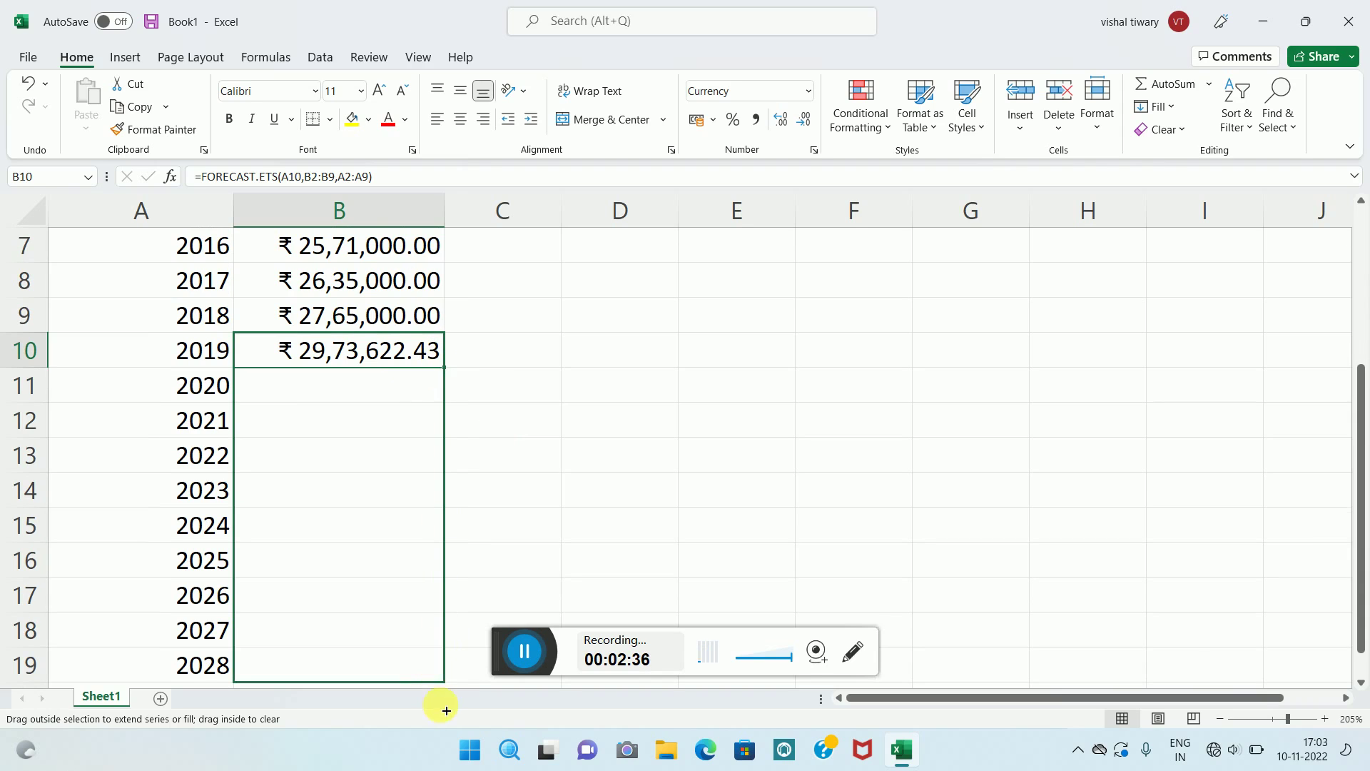
mouse_move(445, 651)
mouse_down()
mouse_move(445, 680)
mouse_move(439, 647)
mouse_up()
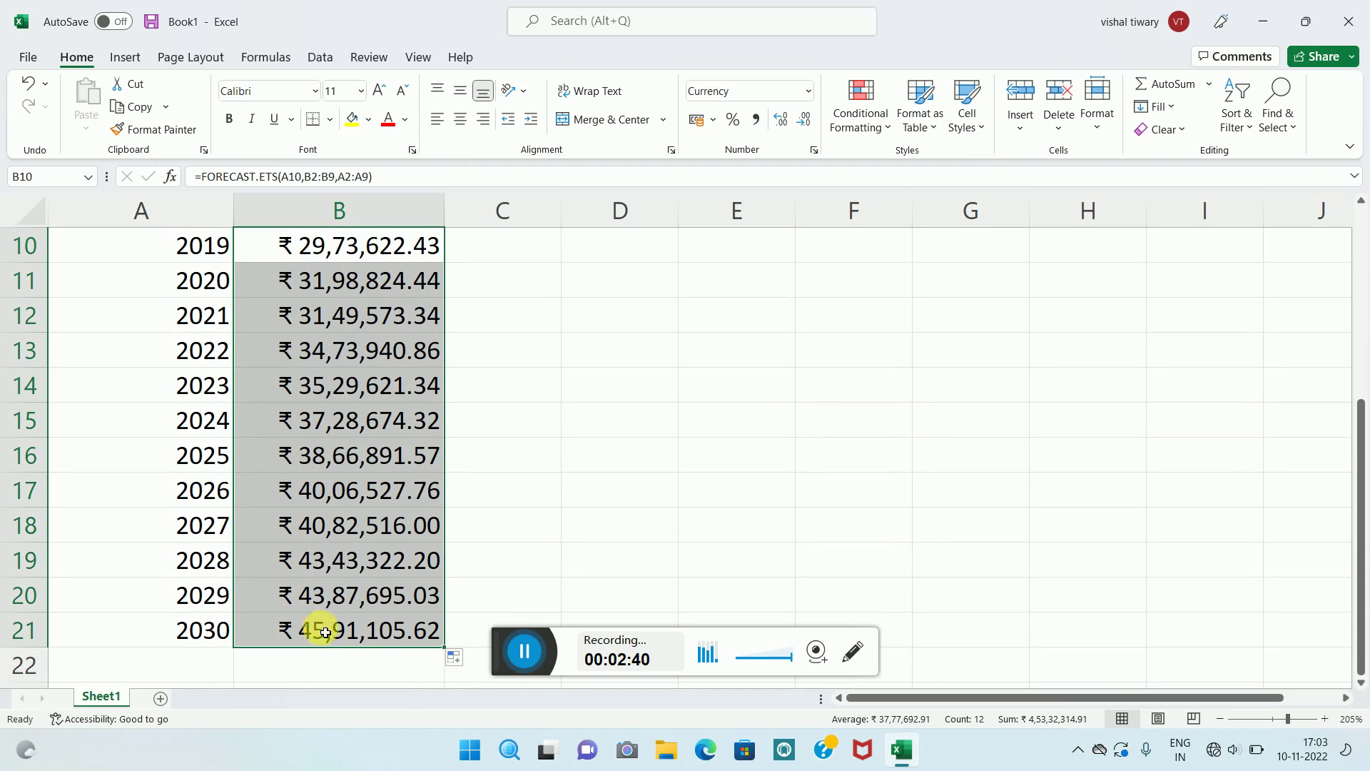
Step: Select A1:B21, covering the header and the 2011–2030 years and sales
click(671, 486)
scroll(263, 406, up, 2)
scroll(265, 421, up, 1)
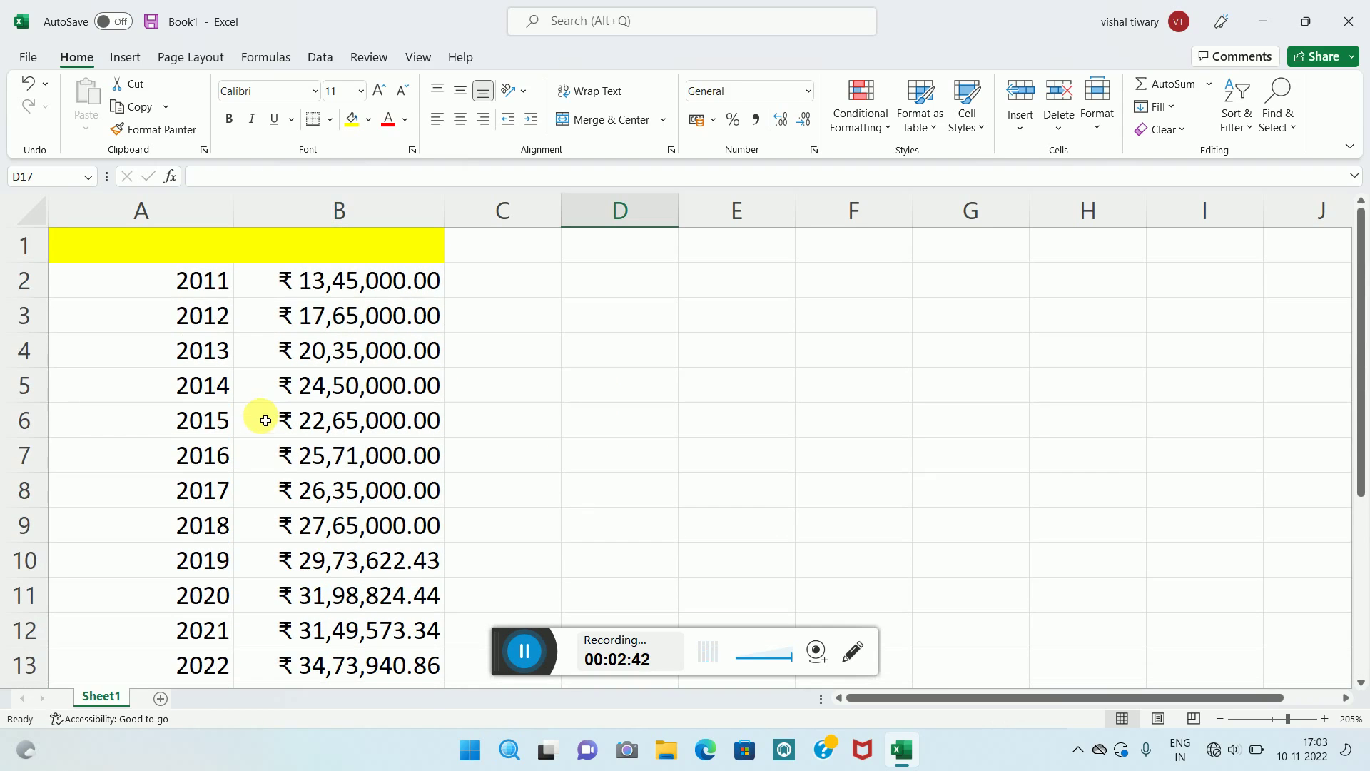
scroll(250, 496, down, 2)
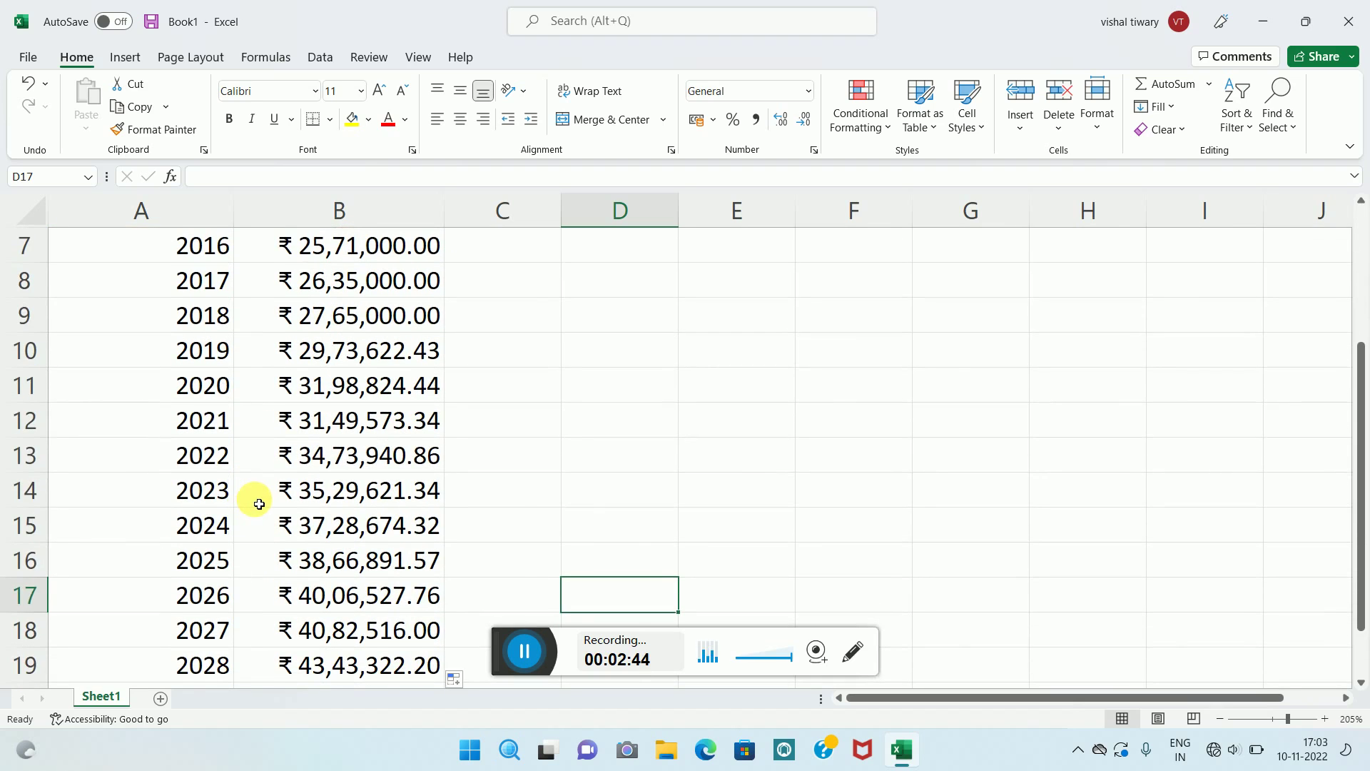
ctrl+scroll(259, 504, down, 1)
ctrl+scroll(260, 500, down, 1)
ctrl+scroll(261, 500, down, 1)
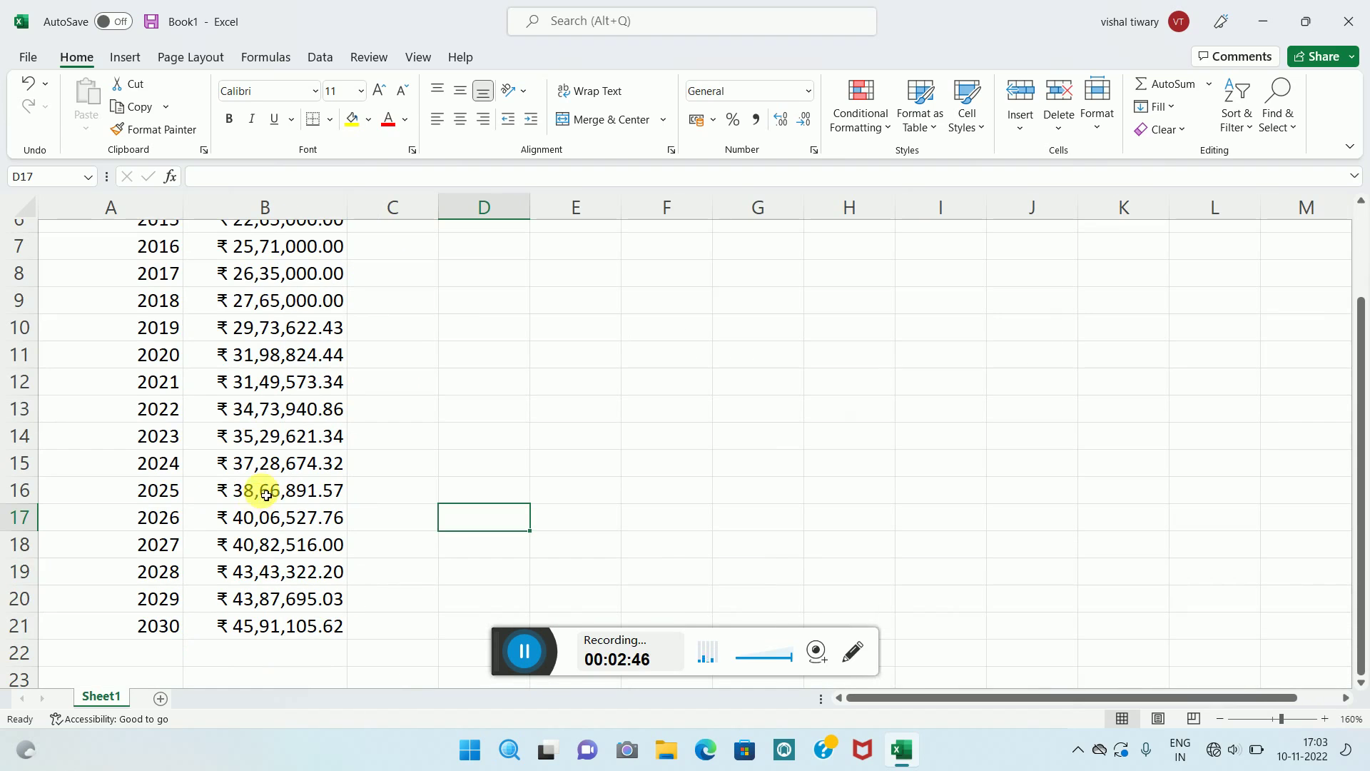
scroll(251, 437, down, 1)
scroll(254, 438, up, 3)
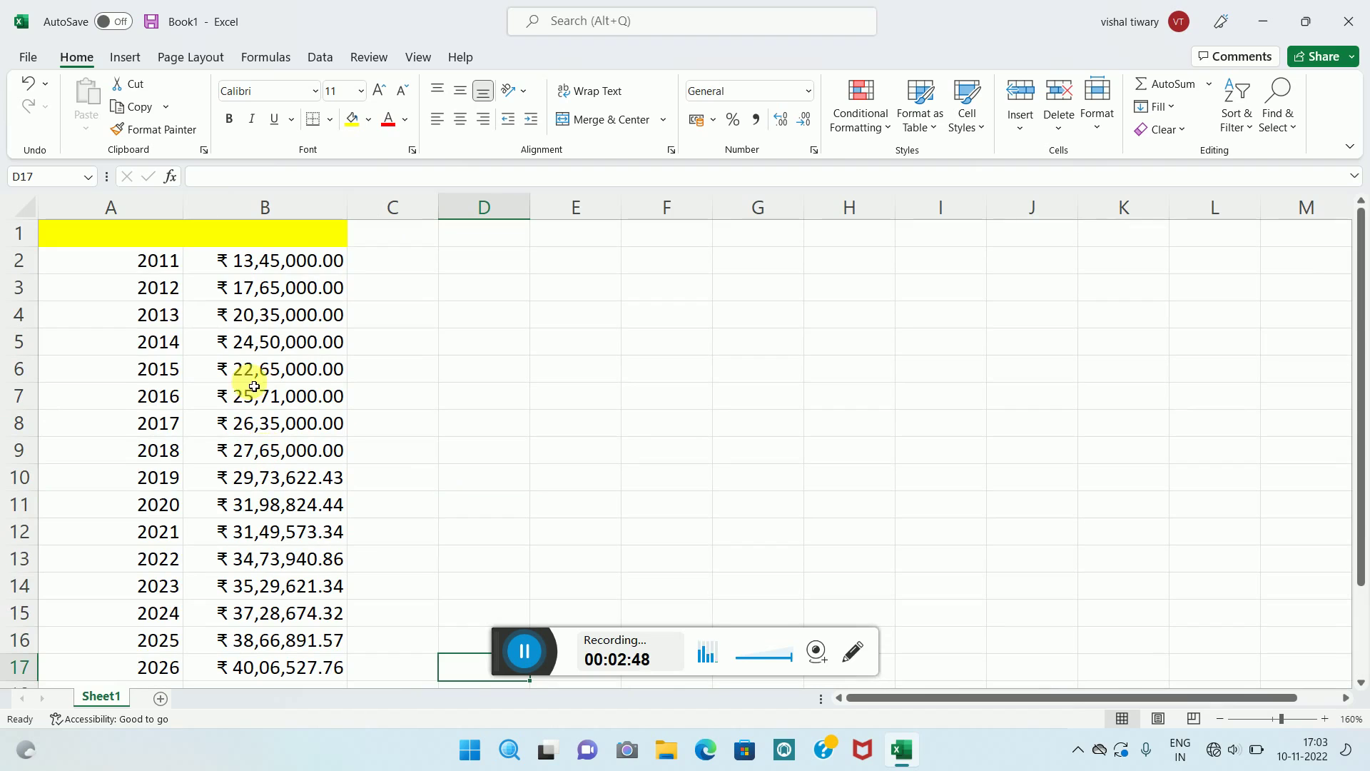
drag(61, 235, 275, 511)
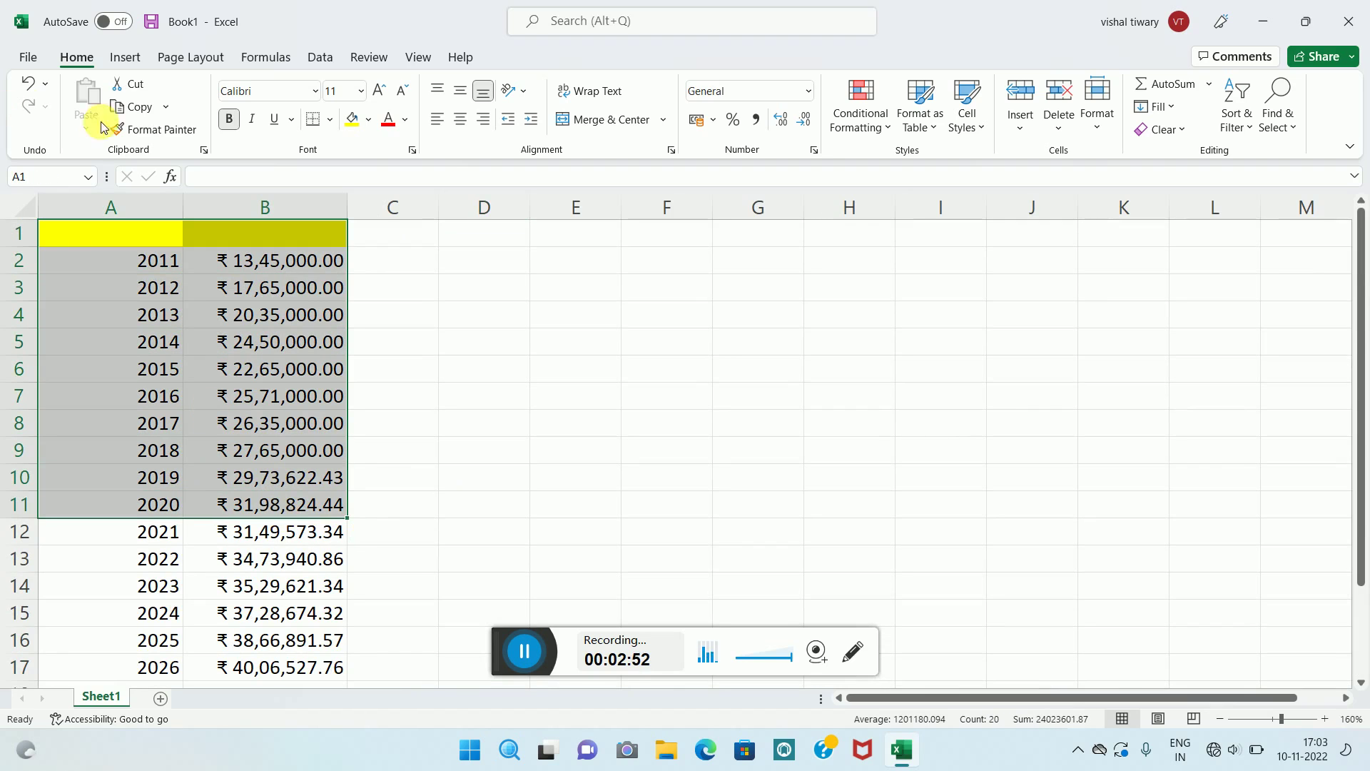
click(546, 371)
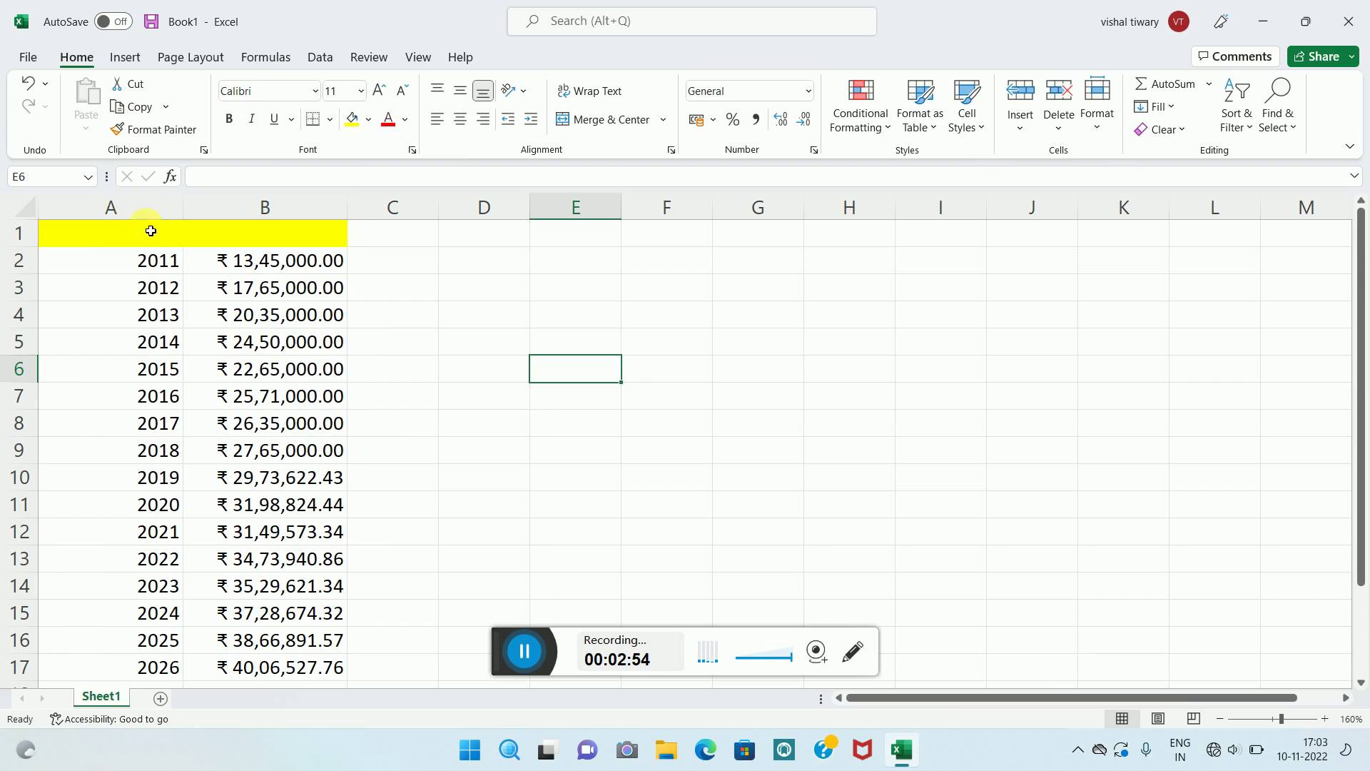
mouse_move(67, 239)
mouse_down()
mouse_move(291, 702)
mouse_move(300, 573)
mouse_up()
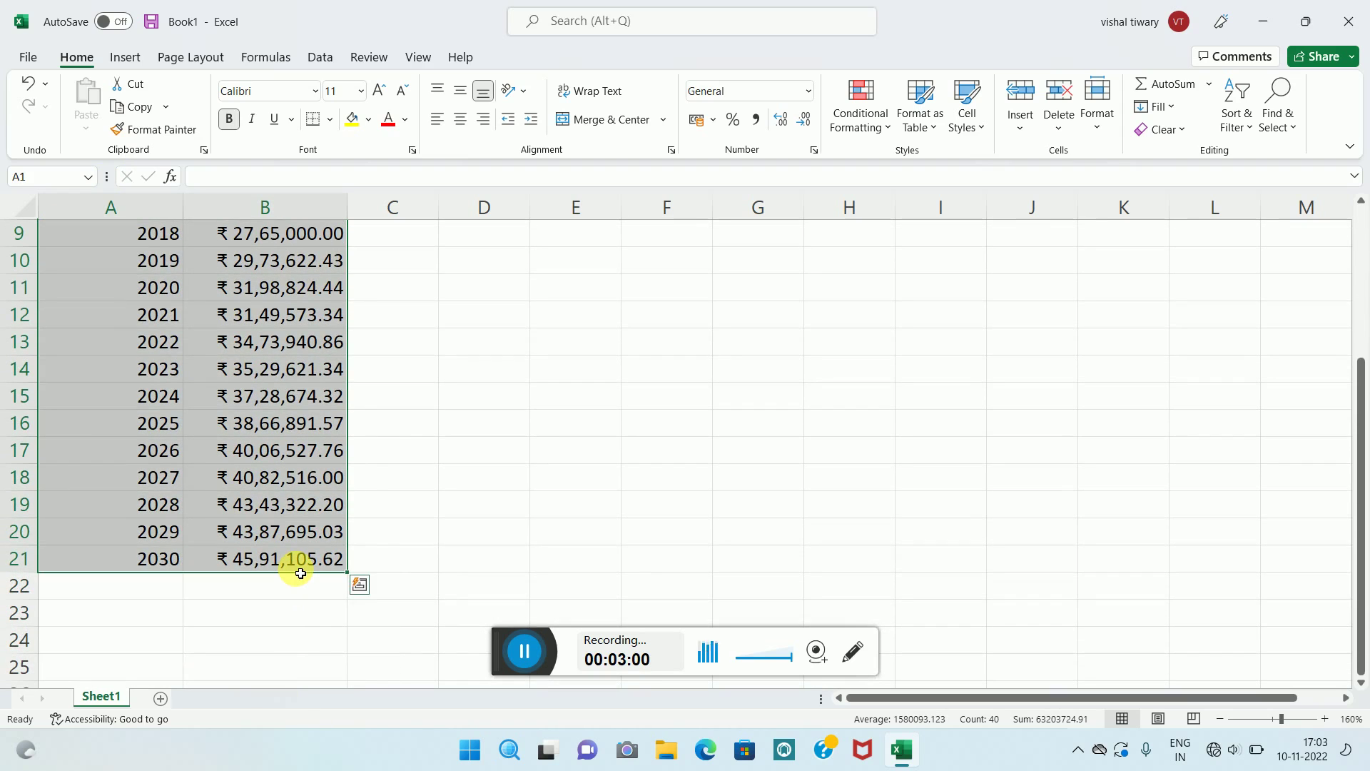
Step: Insert a Clustered Column chart of the 2011–2030 sales from Quick Analysis Charts
click(360, 585)
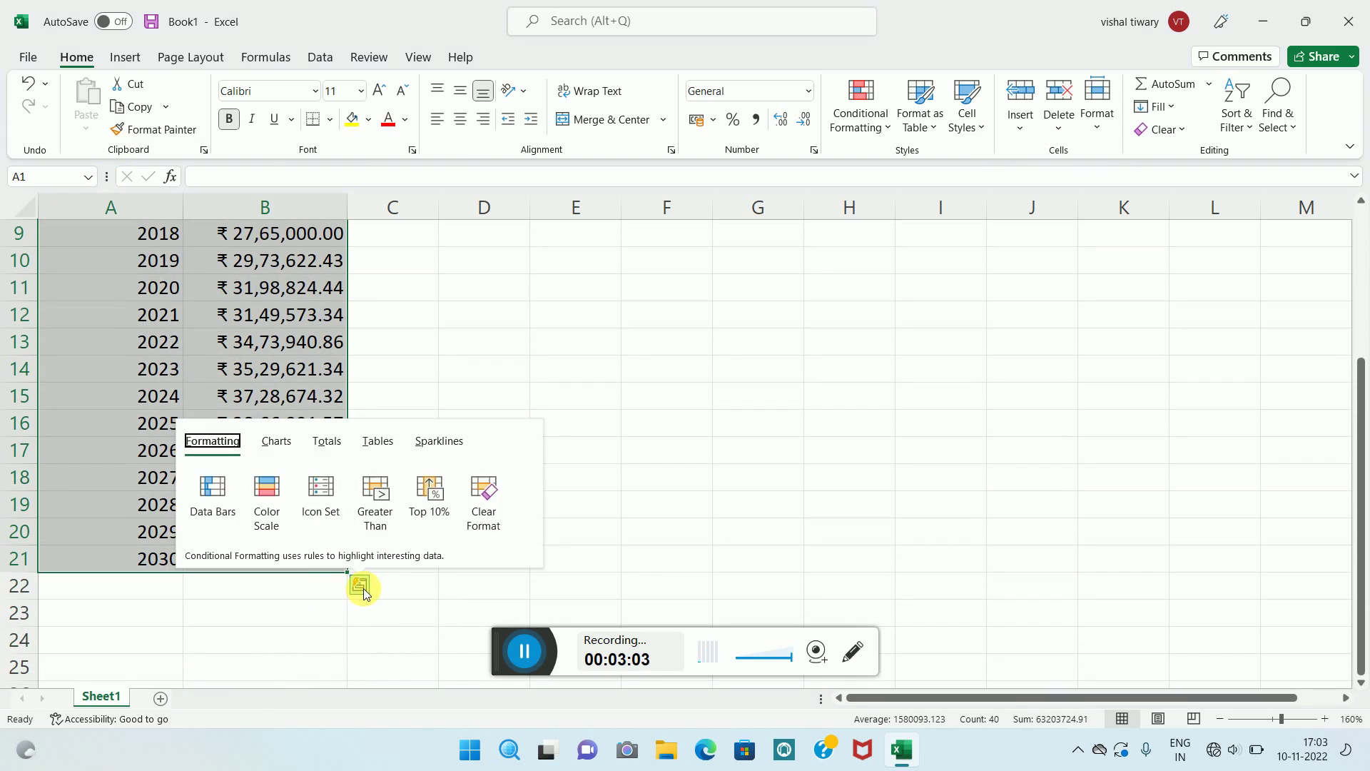
click(278, 447)
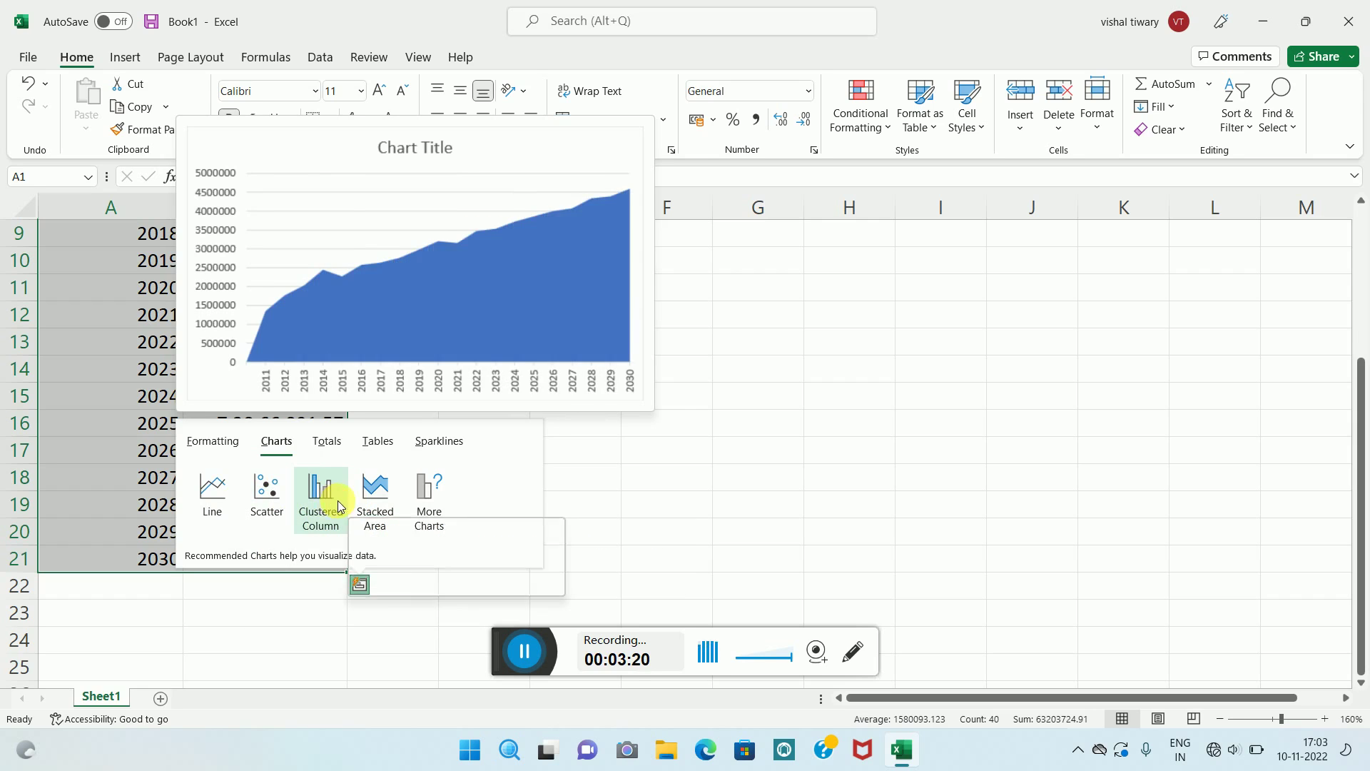
click(327, 502)
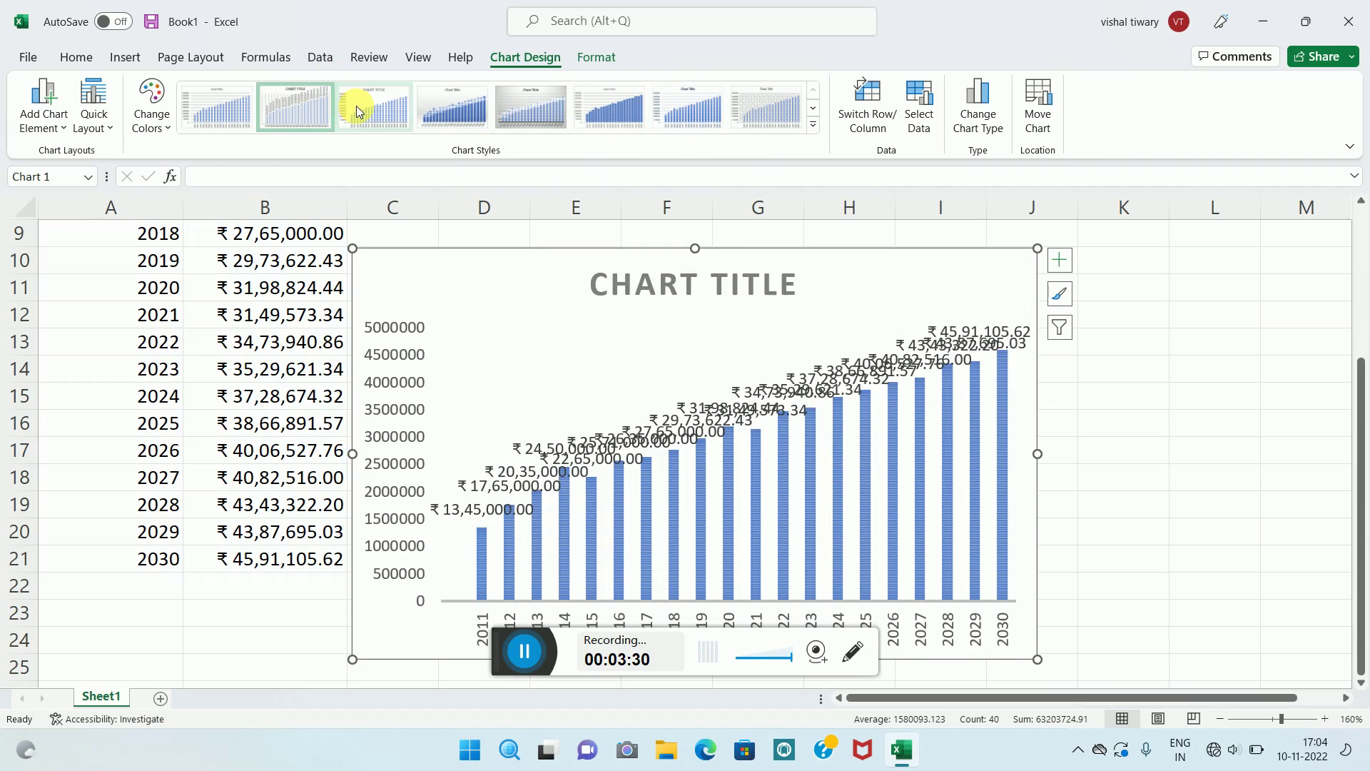
Step: Try chart Styles 3, 5, 6 and 7, then apply Style 8 with the hatched background
click(357, 106)
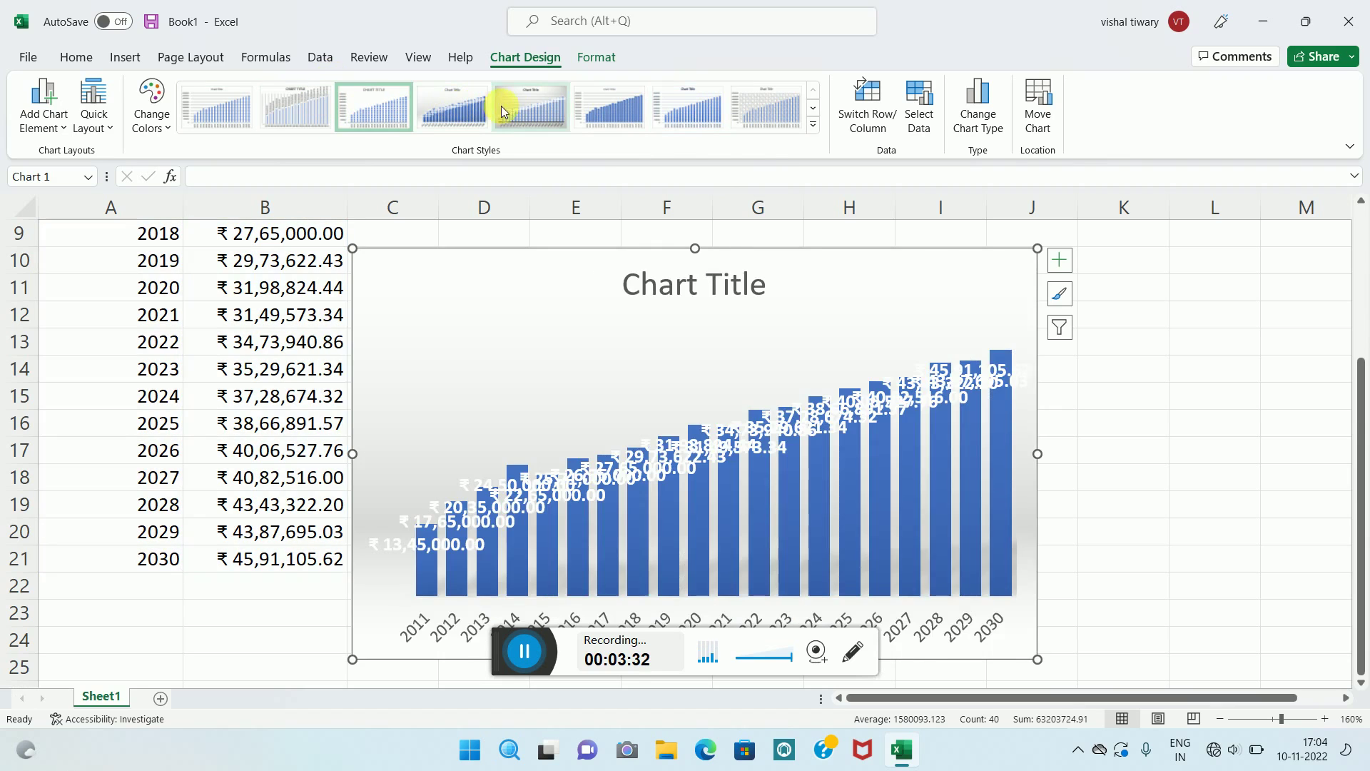
click(511, 105)
click(614, 98)
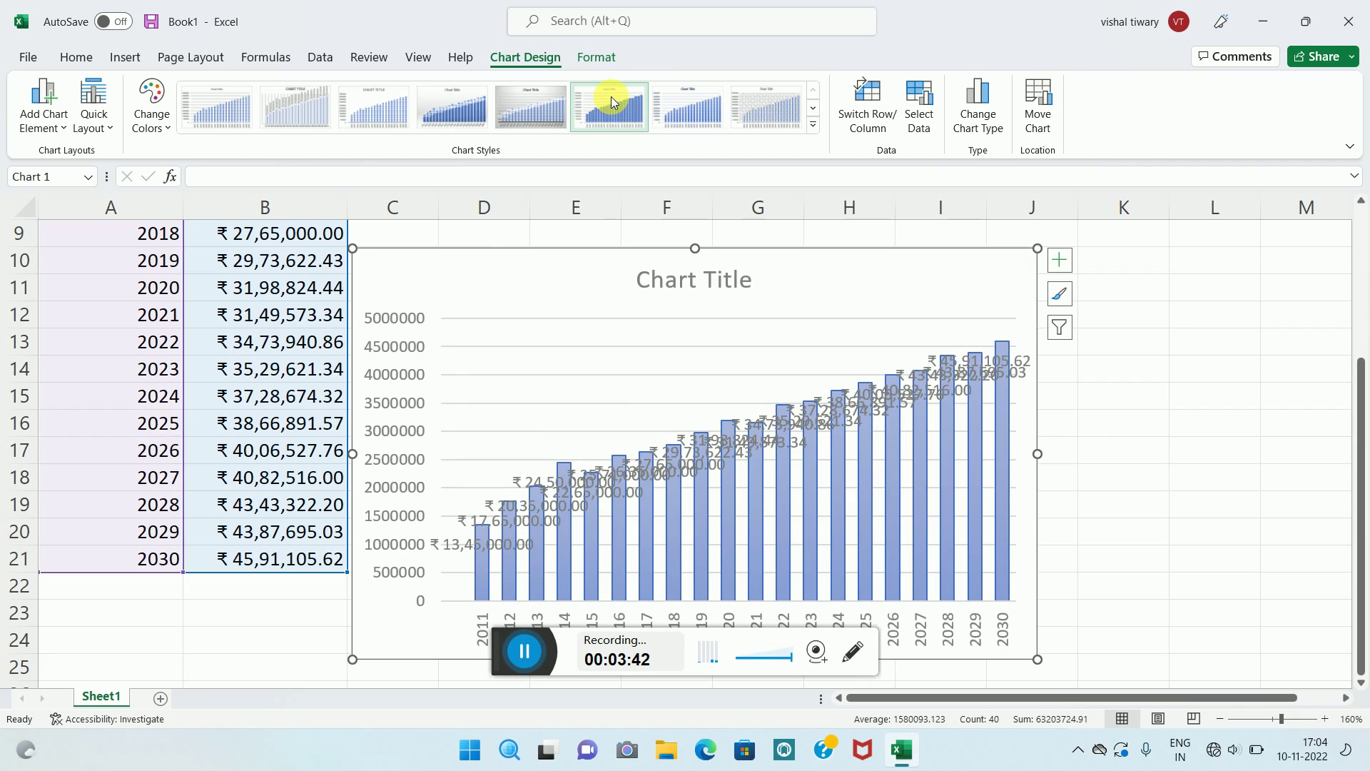
click(688, 111)
click(788, 109)
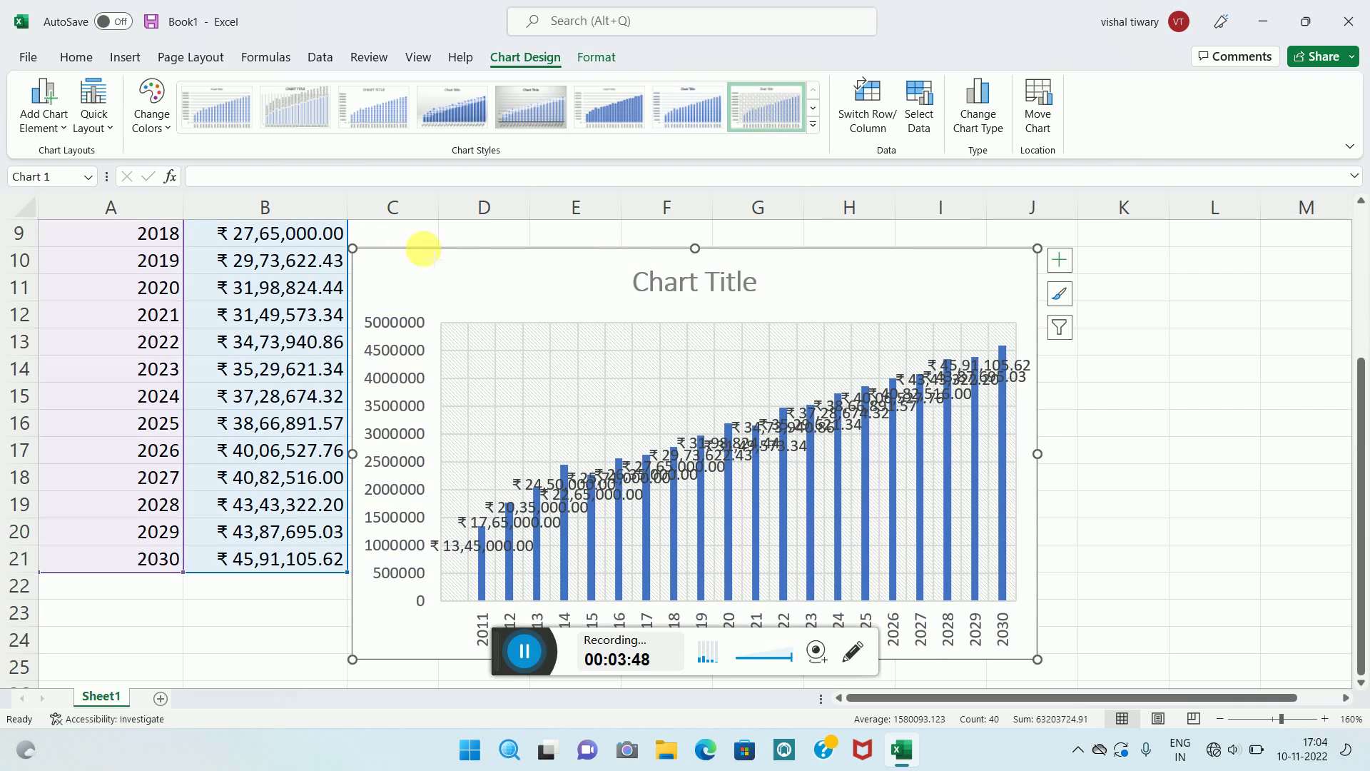
Step: Resize the chart to span columns D to K, starting at row 1
drag(353, 249, 484, 251)
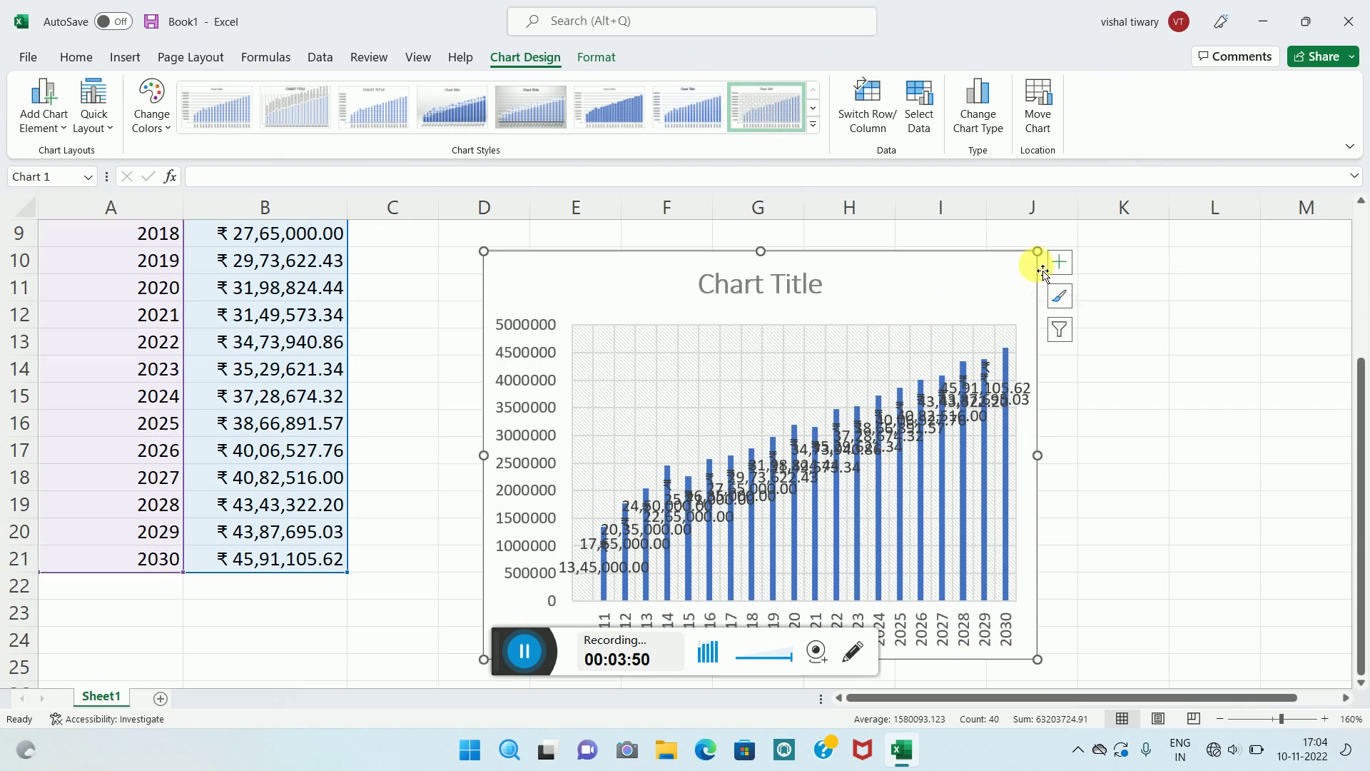
drag(1038, 252, 1102, 233)
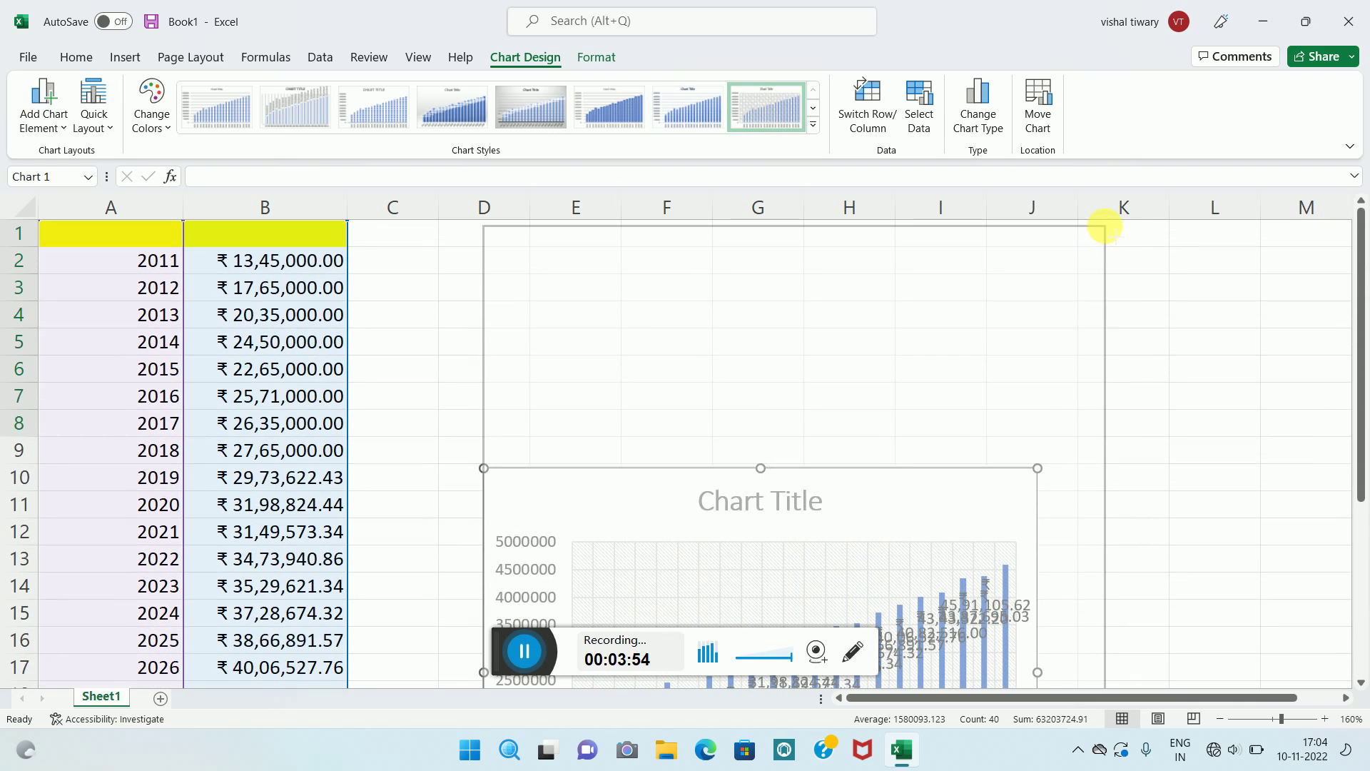
drag(1102, 233, 1105, 227)
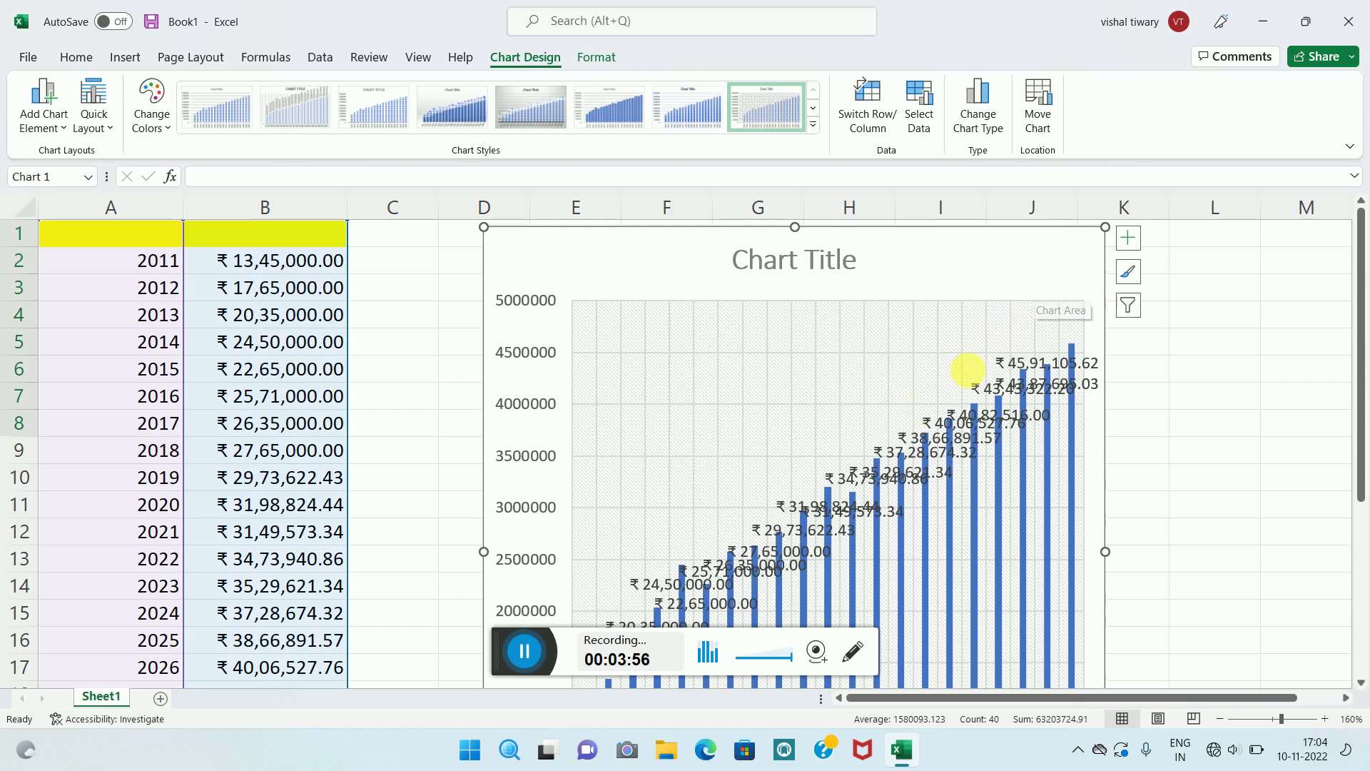